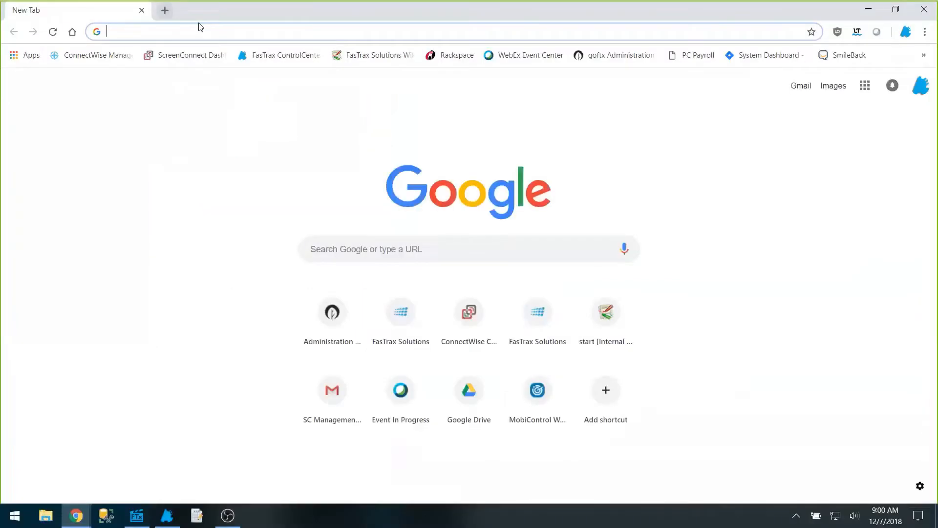
# Step: Open goftx.com and go through the FTx Lifeline page to the weekly training webinars
pyautogui.write('goftx.com')
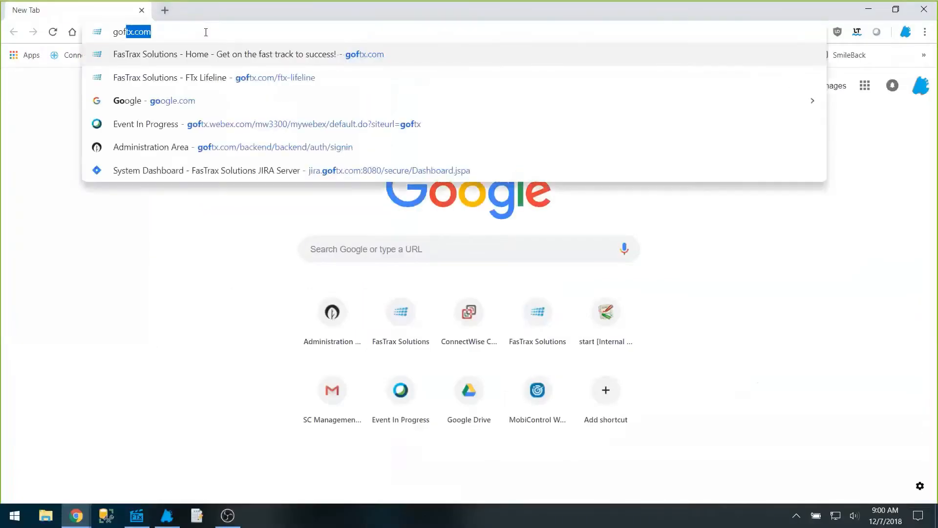
pyautogui.press('Return')
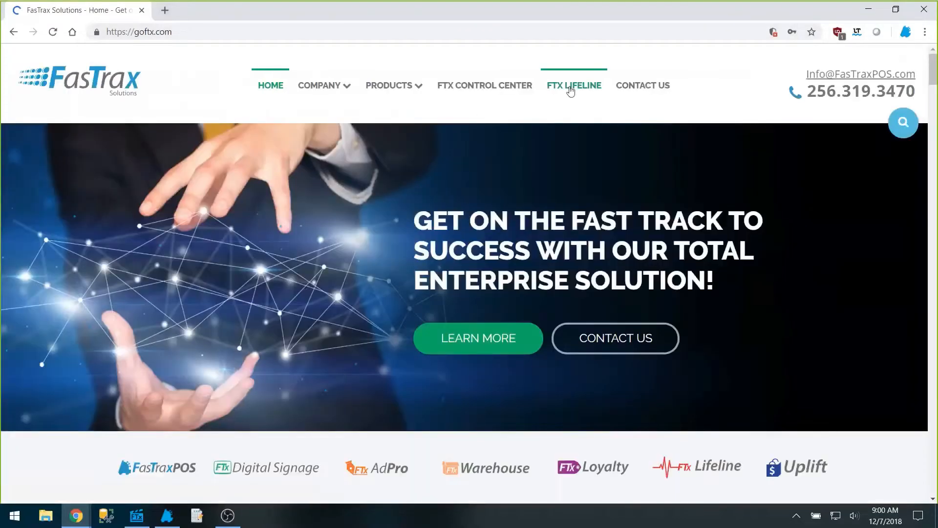
pyautogui.click(571, 89)
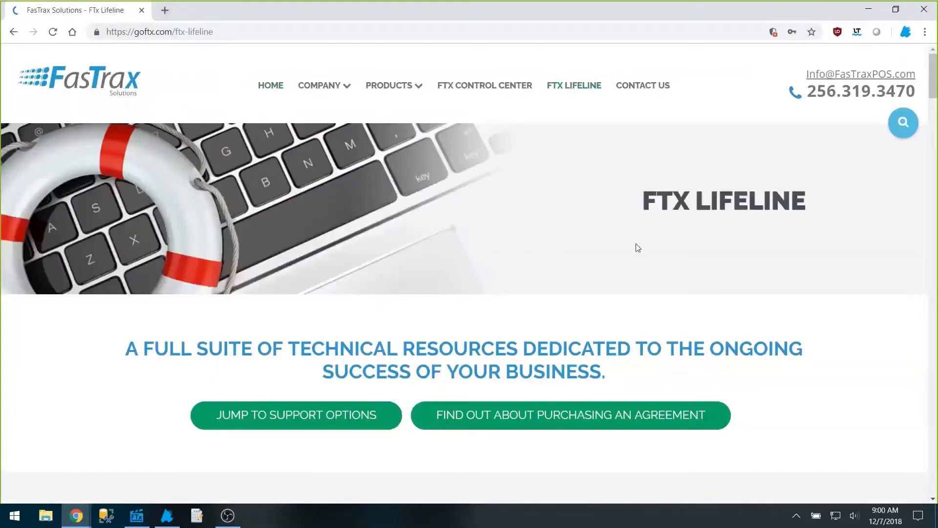
pyautogui.scroll(-20, 635, 249)
pyautogui.scroll(-16, 619, 276)
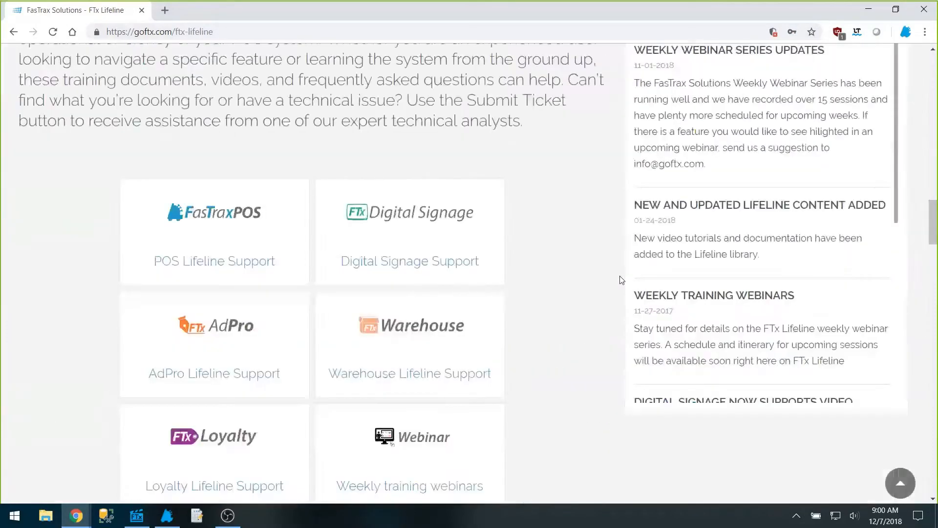
pyautogui.scroll(2, 444, 167)
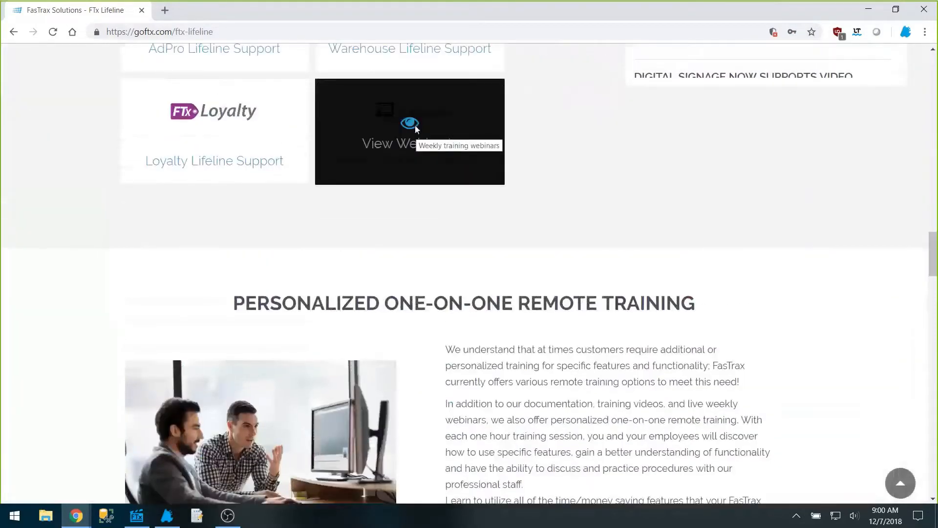
pyautogui.click(416, 128)
# Step: Look through the webinar topics, from the subscription option and past recordings to the upcoming sessions
pyautogui.scroll(-6, 505, 266)
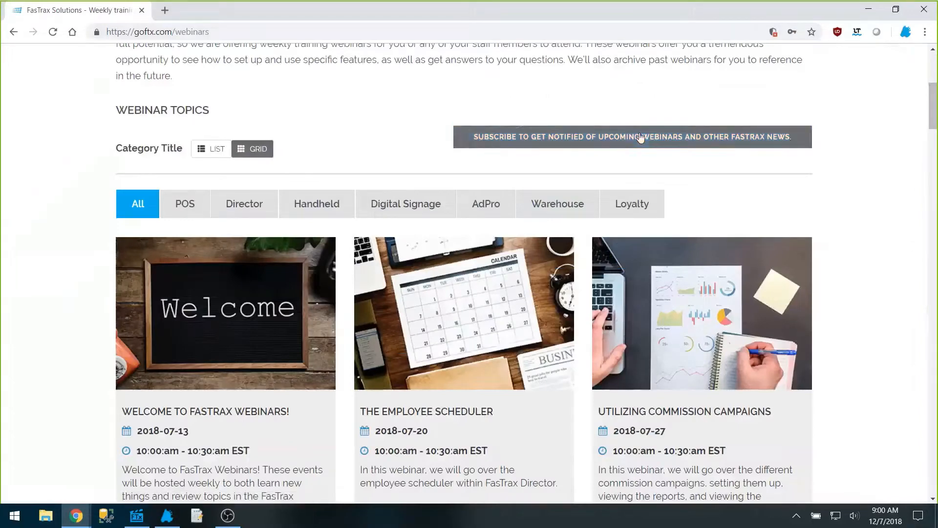
pyautogui.scroll(-6, 934, 98)
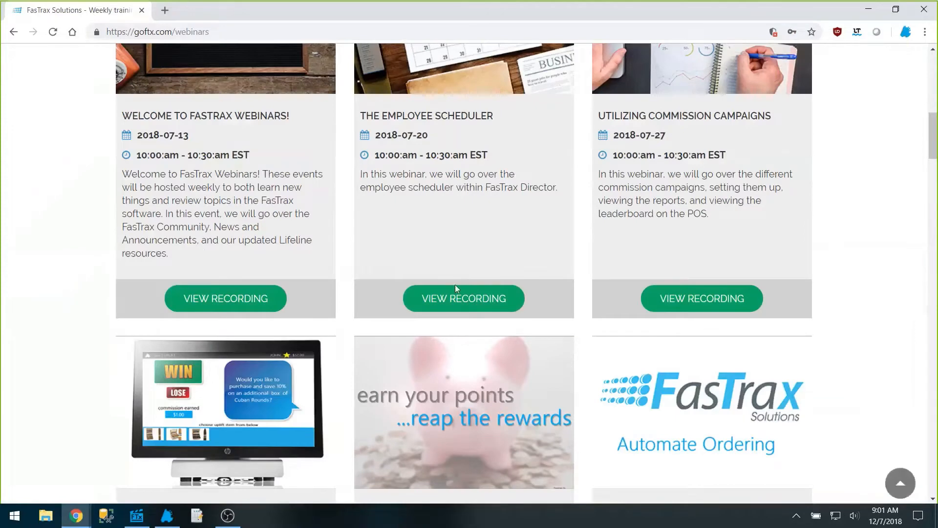
pyautogui.scroll(-15, 925, 352)
pyautogui.scroll(-12, 925, 352)
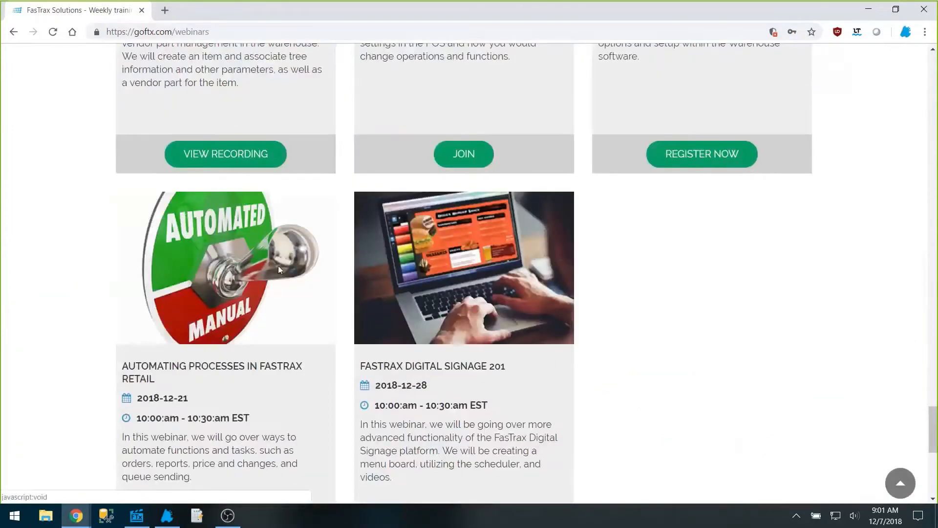
pyautogui.scroll(5, 109, 91)
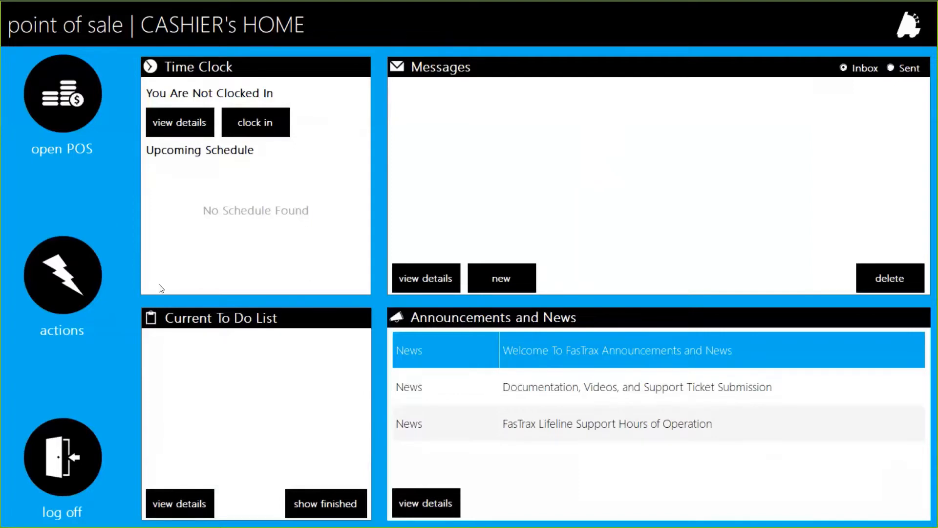
# Step: Switch to the FasTrax point of sale and open its POS settings from the actions screen
pyautogui.click(68, 291)
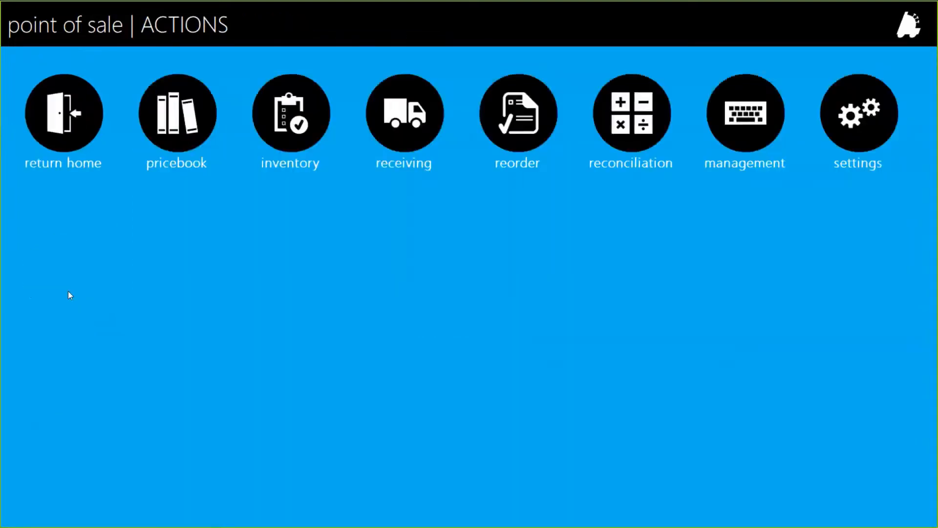
pyautogui.click(895, 128)
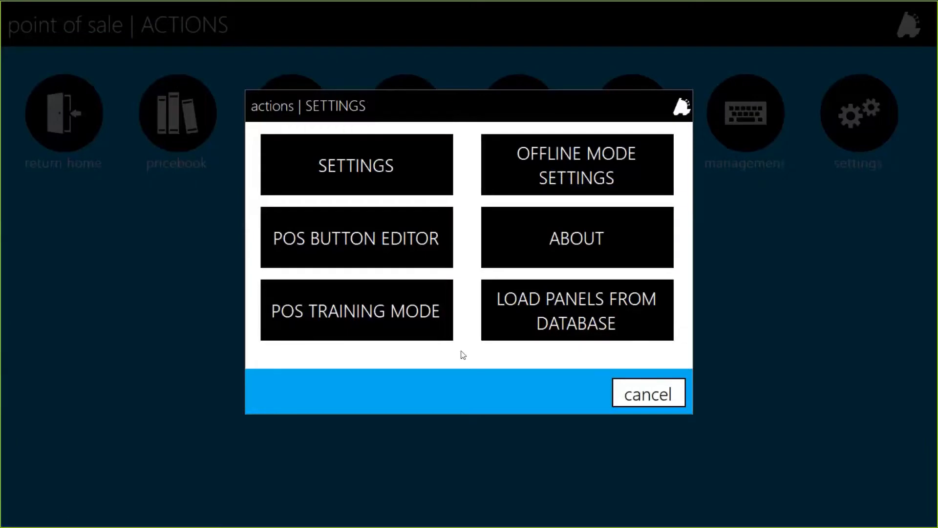
pyautogui.click(371, 161)
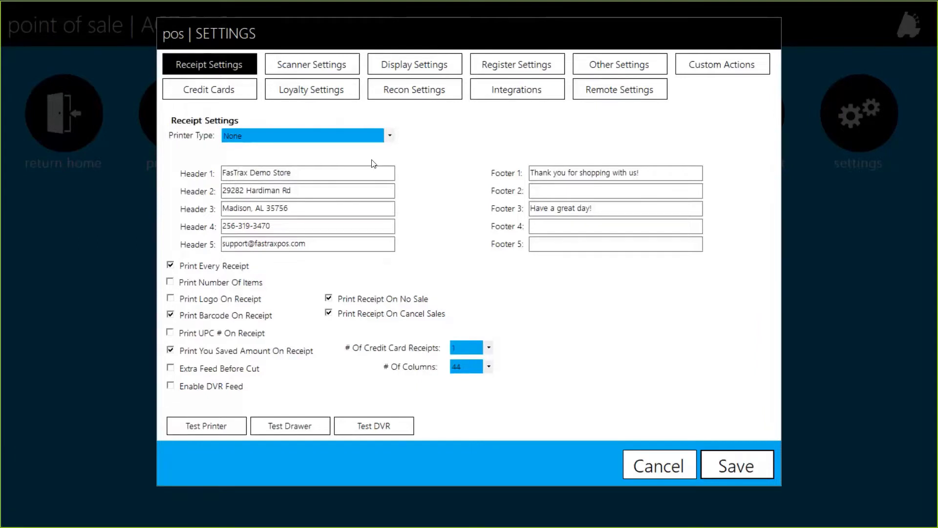
# Step: Look over the scanner, display, register and other settings categories, and return to the receipt settings
pyautogui.click(336, 62)
pyautogui.click(415, 64)
pyautogui.click(544, 64)
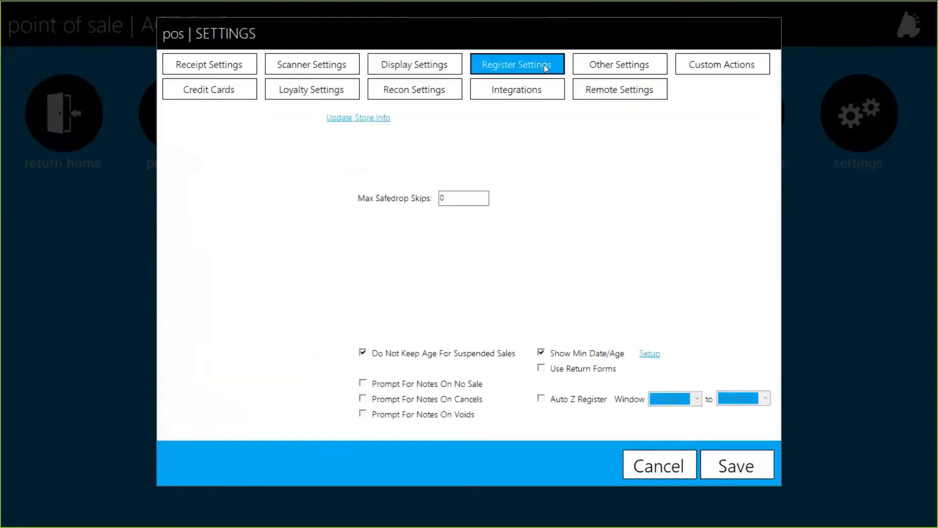
pyautogui.click(618, 65)
pyautogui.click(517, 65)
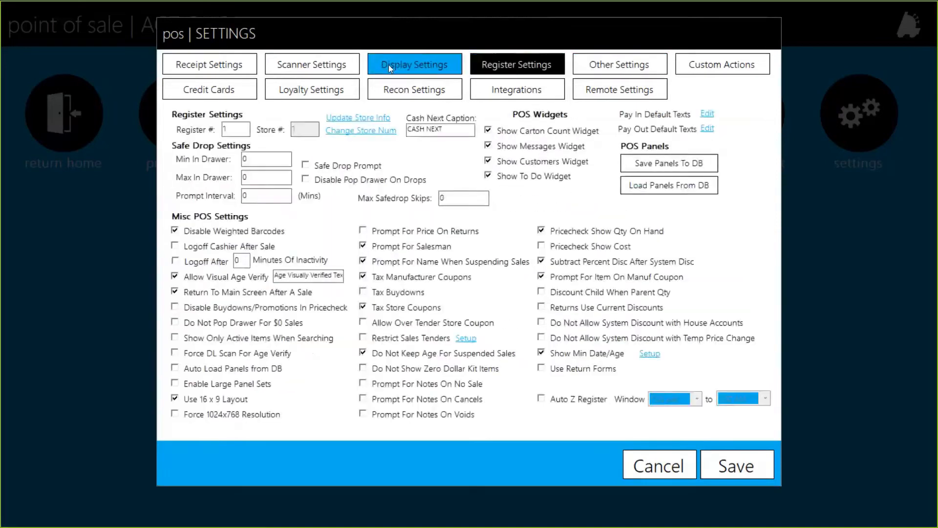
pyautogui.click(388, 64)
pyautogui.click(329, 66)
pyautogui.click(227, 66)
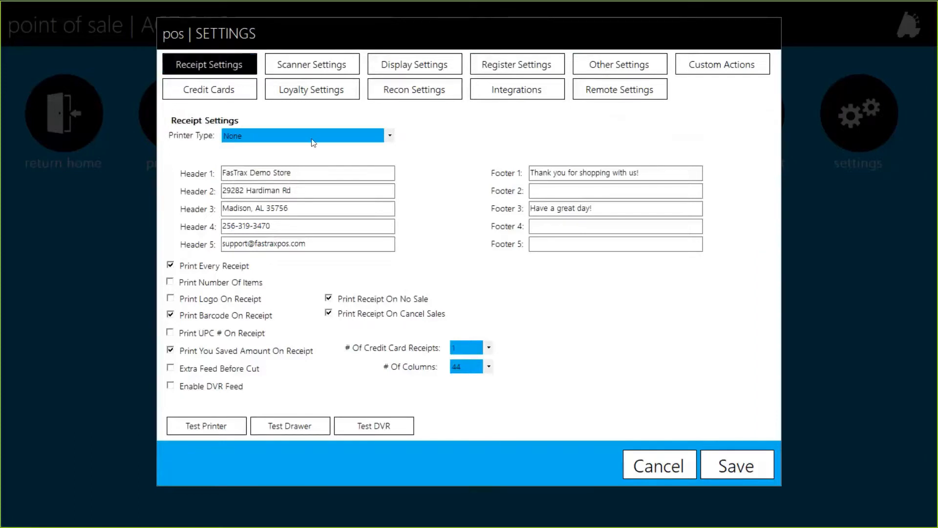
# Step: Examine the available receipt printer types, the five receipt header lines and the footer text
pyautogui.click(282, 141)
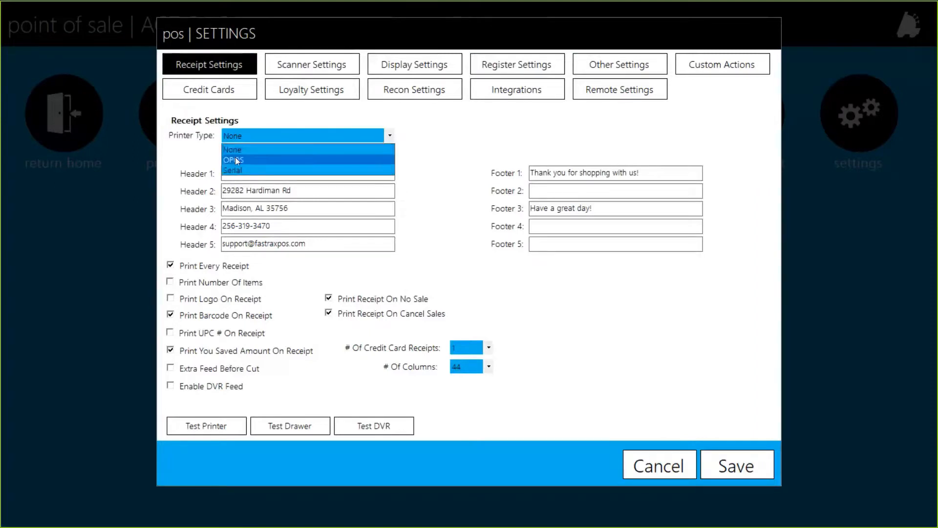
pyautogui.click(261, 134)
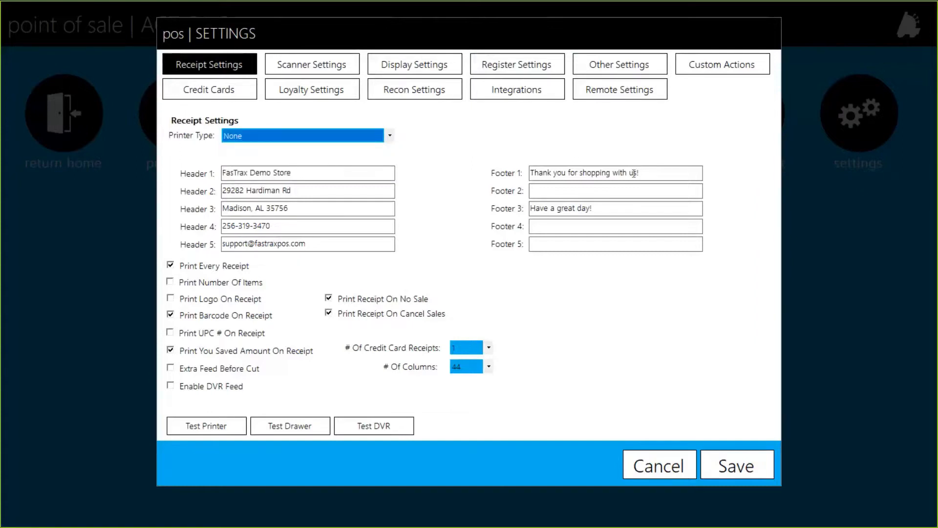
pyautogui.moveTo(356, 173); pyautogui.dragTo(239, 176)
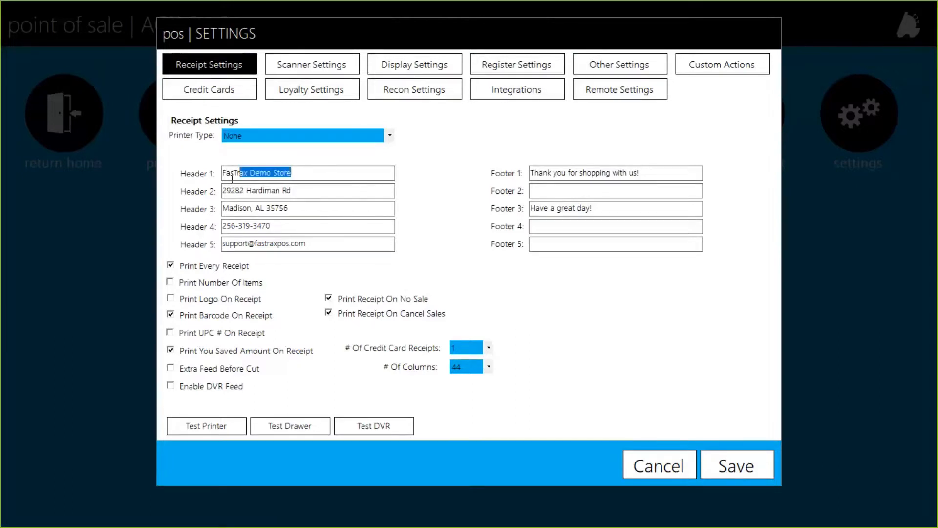
pyautogui.moveTo(291, 191); pyautogui.dragTo(222, 191)
pyautogui.moveTo(290, 208); pyautogui.dragTo(223, 208)
pyautogui.moveTo(272, 226); pyautogui.dragTo(219, 226)
pyautogui.moveTo(335, 244); pyautogui.dragTo(220, 245)
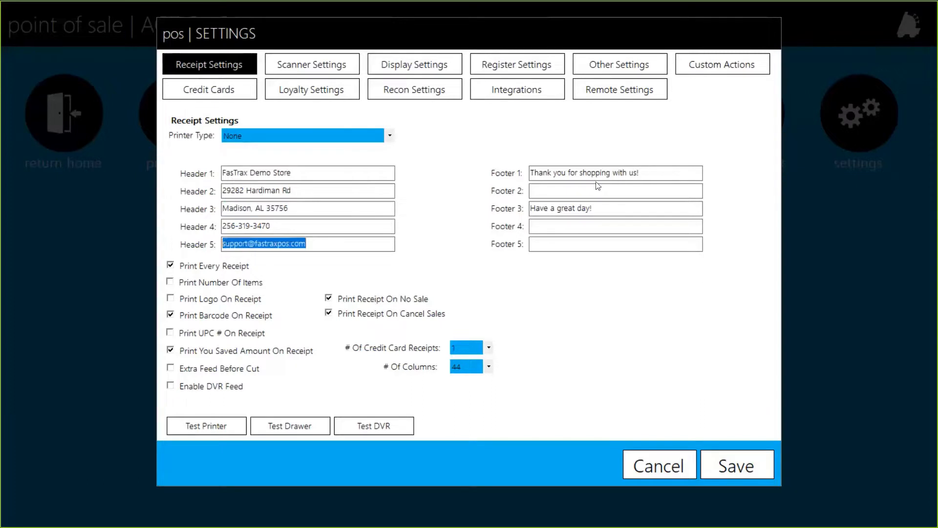
pyautogui.click(607, 172)
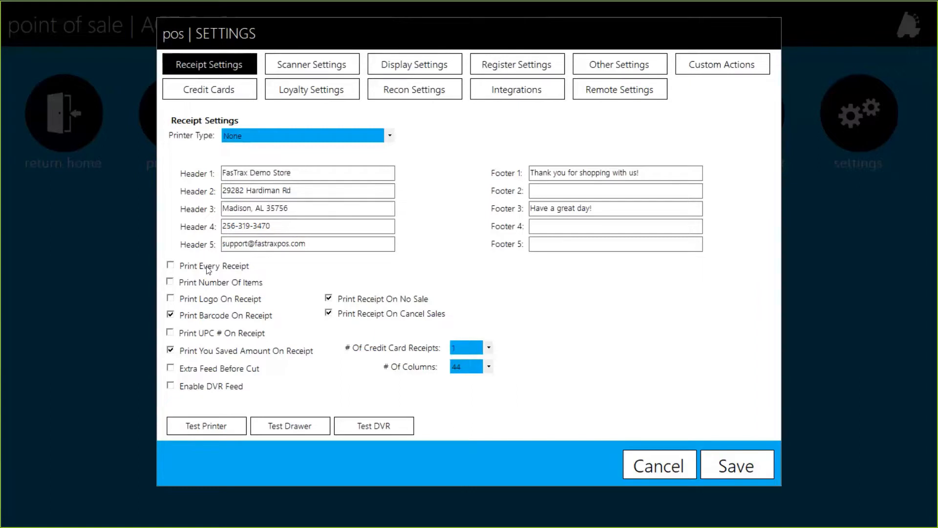
# Step: Enable Print Every Receipt and try out the Print Logo On Receipt option, leaving logo printing off
pyautogui.click(208, 268)
pyautogui.click(244, 287)
pyautogui.click(227, 302)
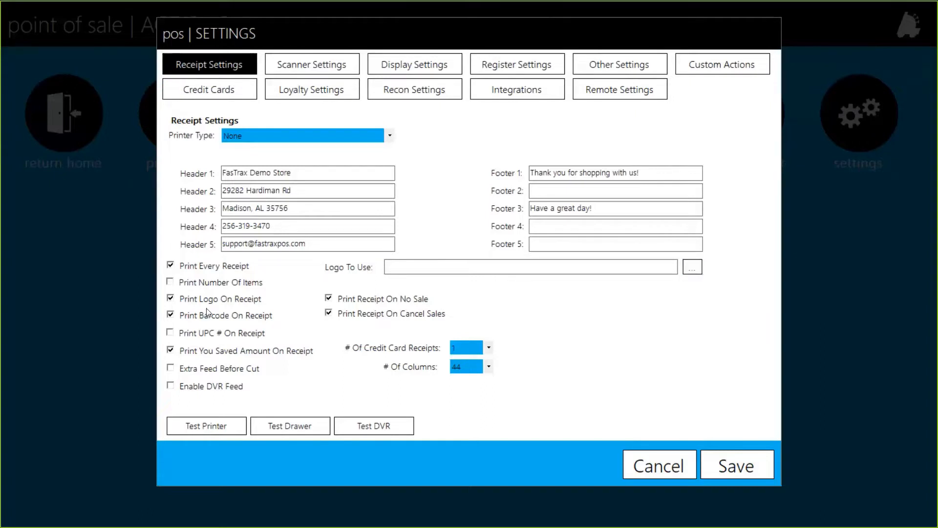
pyautogui.click(219, 300)
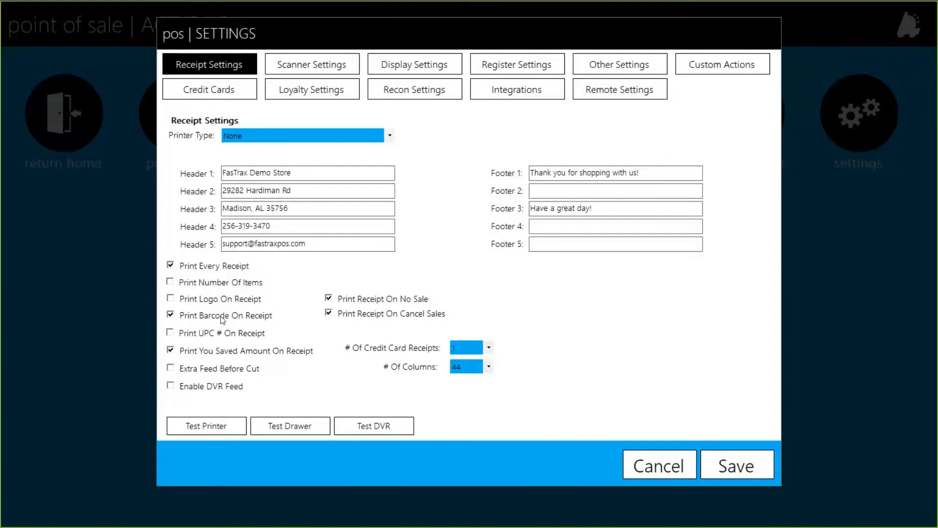
# Step: Enable Extra Feed Before Cut, and disable printing receipts on no sale and on cancelled sales
pyautogui.click(207, 337)
pyautogui.click(183, 371)
pyautogui.click(199, 390)
pyautogui.doubleClick(309, 391)
pyautogui.click(199, 389)
pyautogui.click(395, 304)
pyautogui.click(383, 312)
# Step: Check the available choices for the number of credit card receipts and the number of receipt columns
pyautogui.click(481, 348)
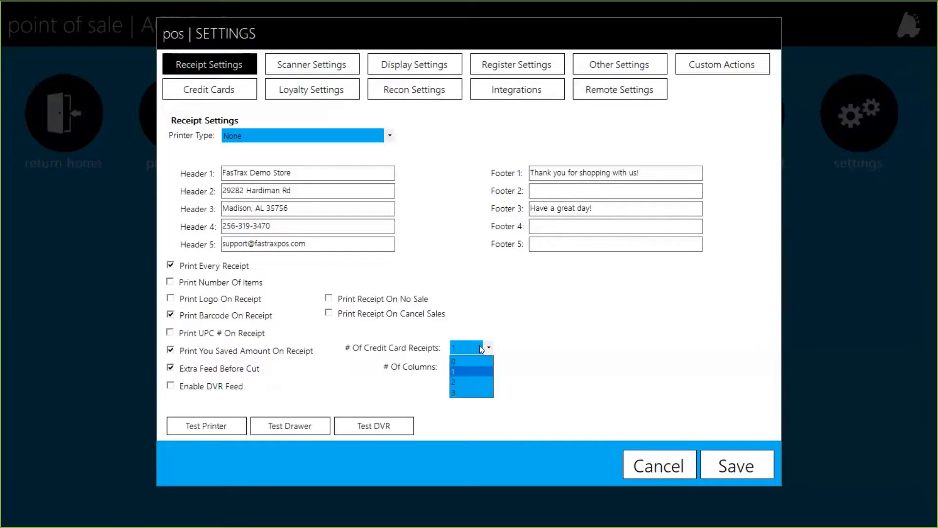
pyautogui.click(533, 377)
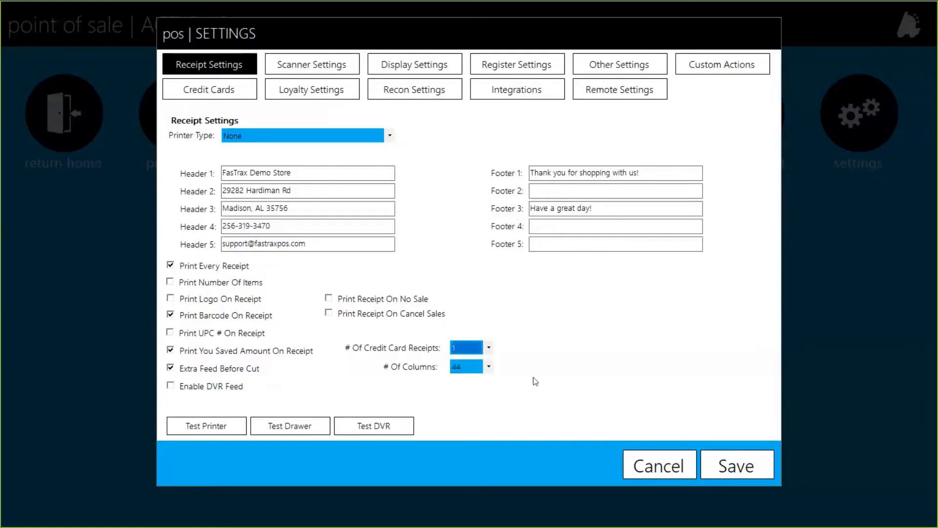
pyautogui.click(470, 367)
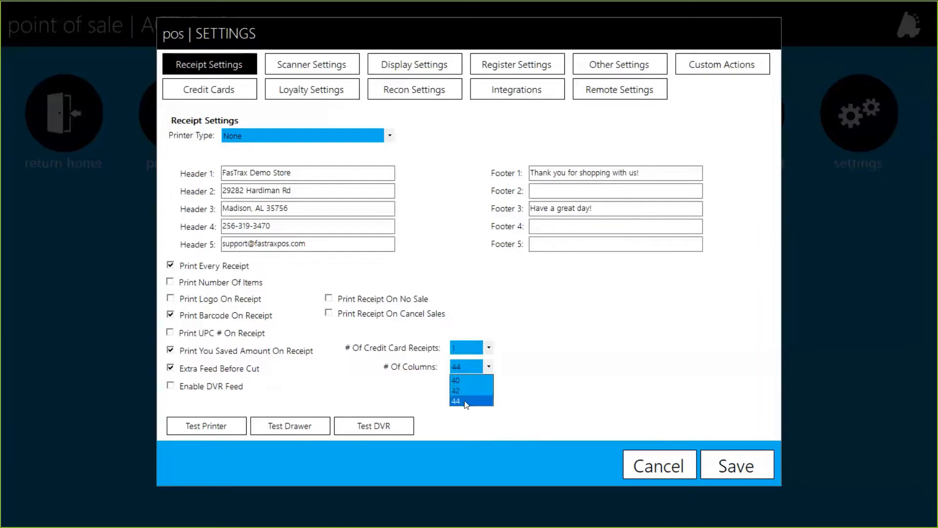
pyautogui.click(475, 367)
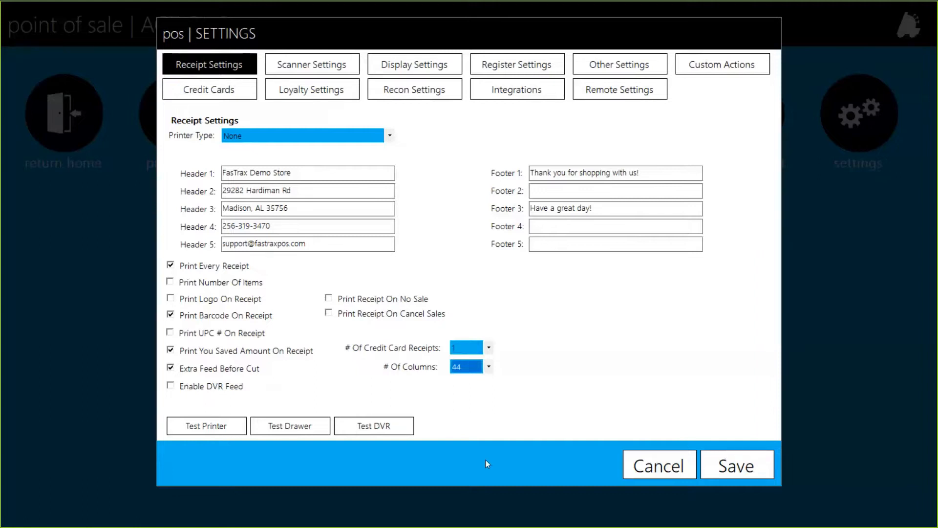
pyautogui.click(309, 422)
# Step: Try the Serial printer type and check its available pop commands
pyautogui.click(301, 138)
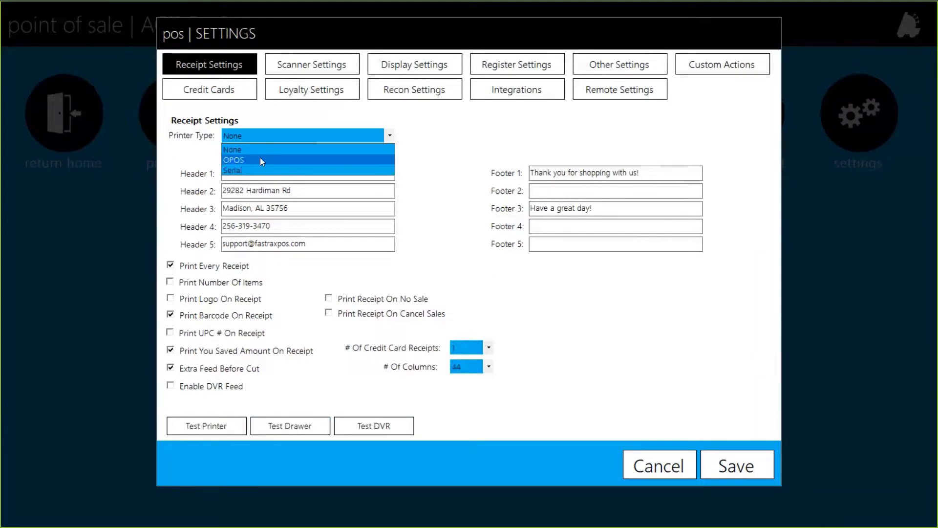
pyautogui.click(247, 170)
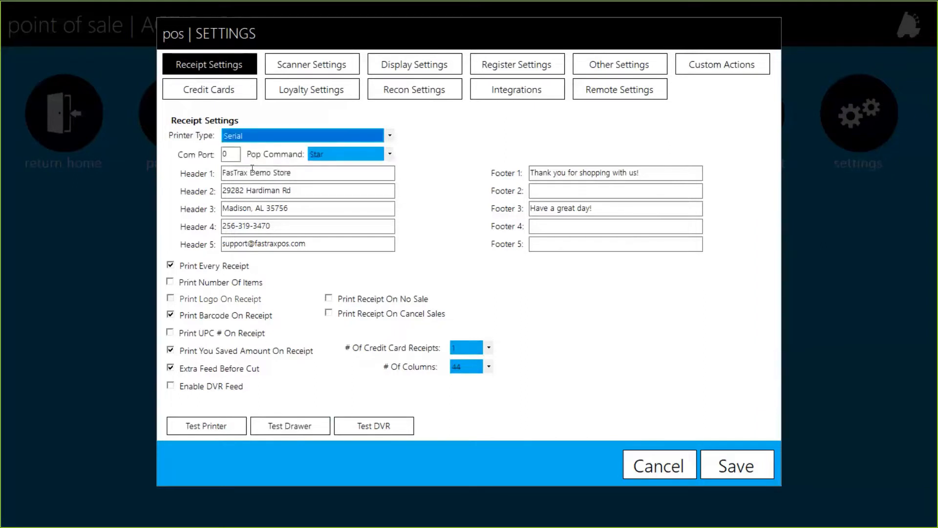
pyautogui.click(340, 156)
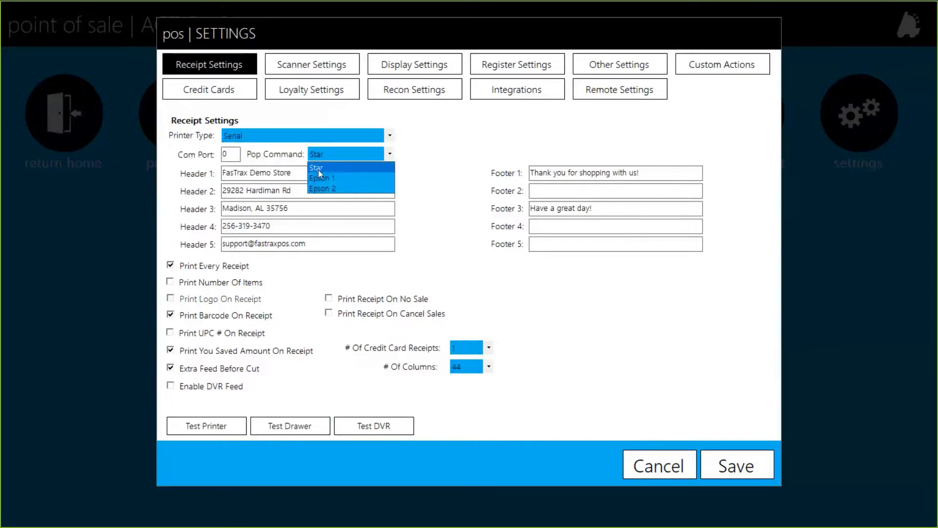
pyautogui.click(321, 156)
# Step: Set the receipt printer type to OPOS and check the available OPOS cash drawers
pyautogui.click(303, 135)
pyautogui.click(268, 159)
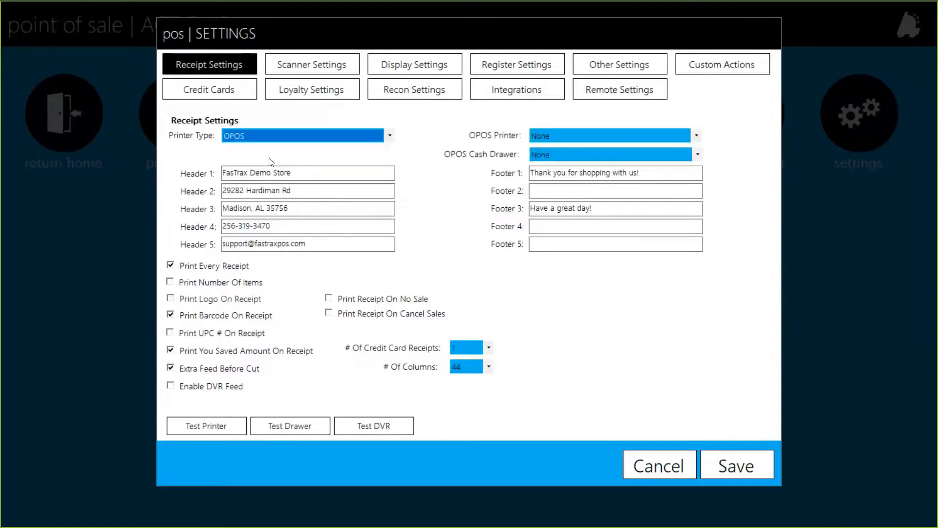
pyautogui.click(532, 153)
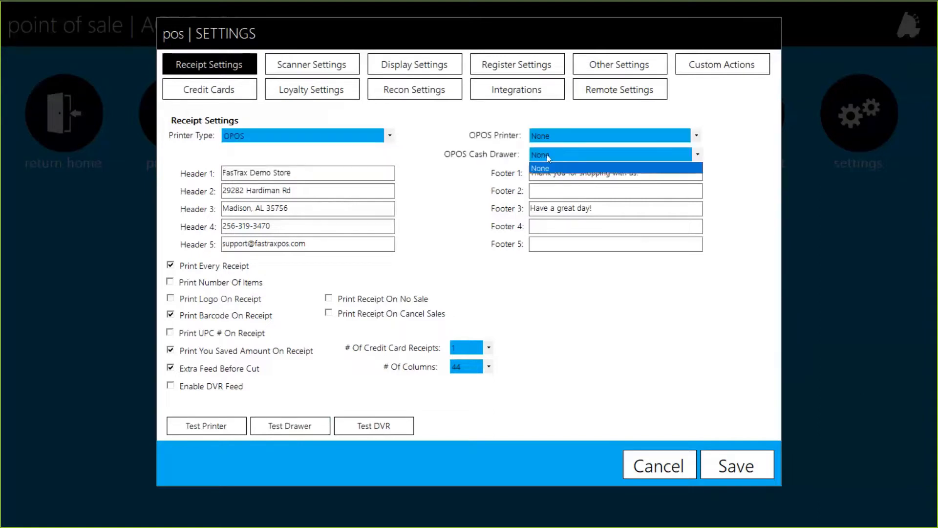
pyautogui.click(548, 155)
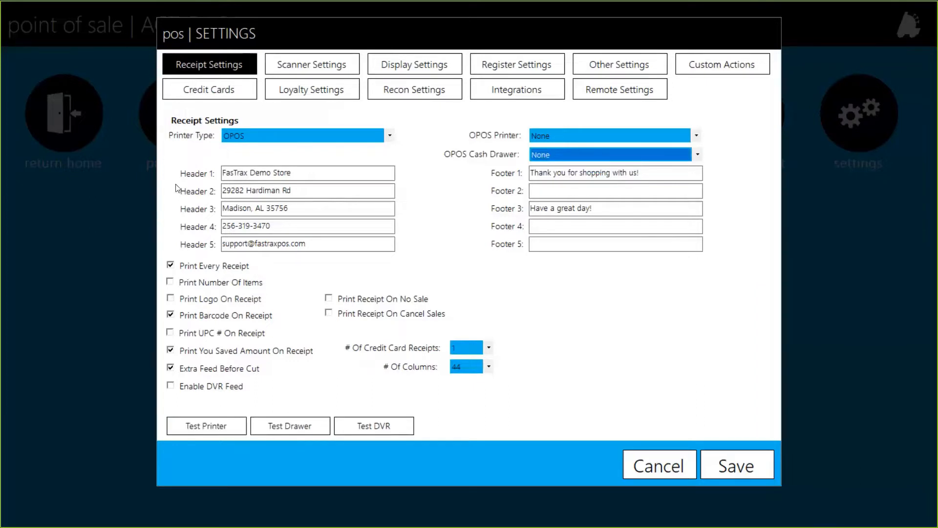
# Step: Open the scanner settings and check which scanners can be chosen
pyautogui.click(308, 64)
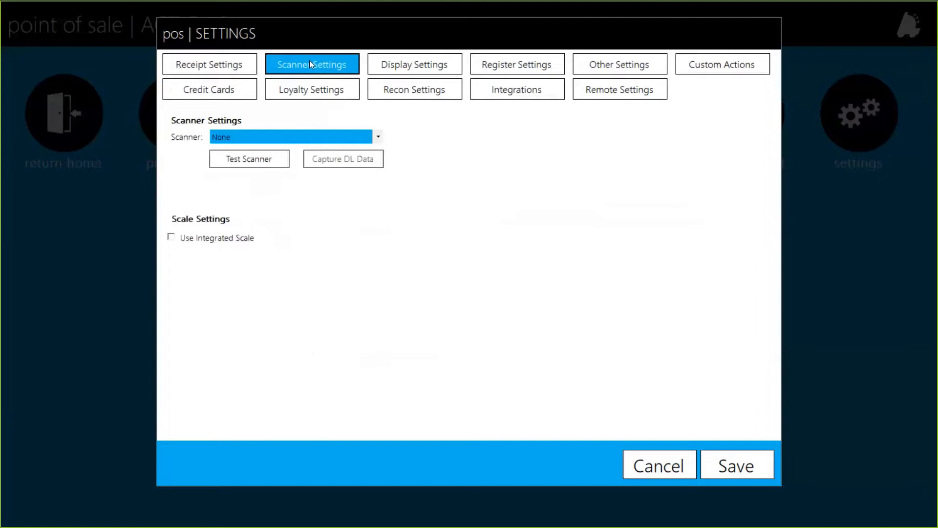
pyautogui.click(253, 137)
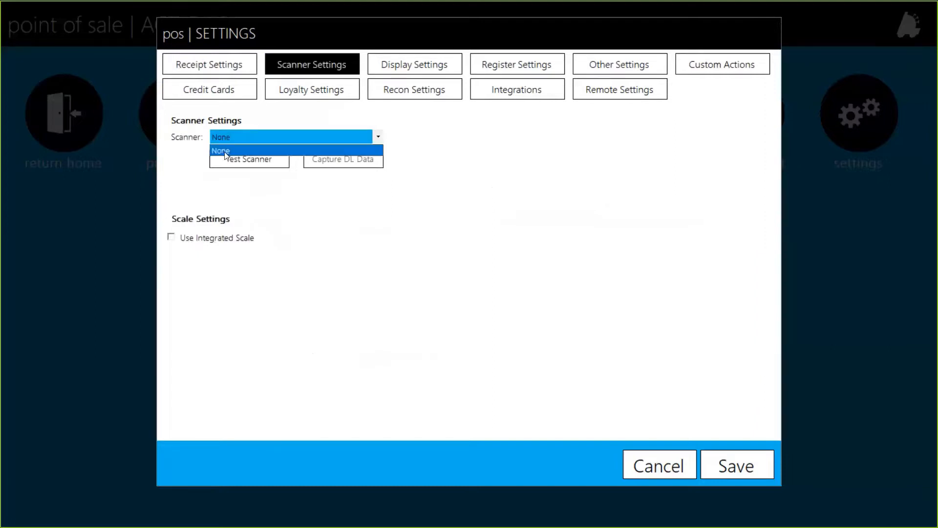
pyautogui.click(236, 138)
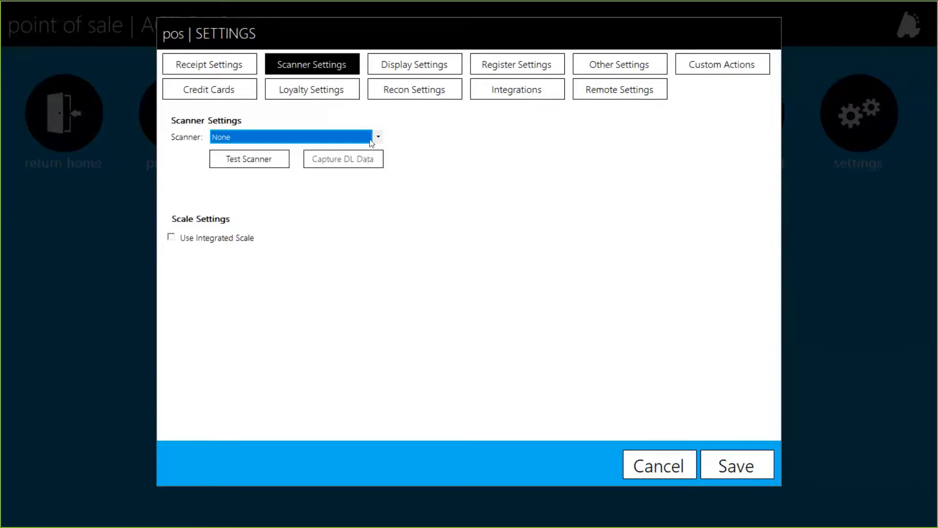
# Step: Try the integrated scale option and check its scale port field
pyautogui.click(232, 243)
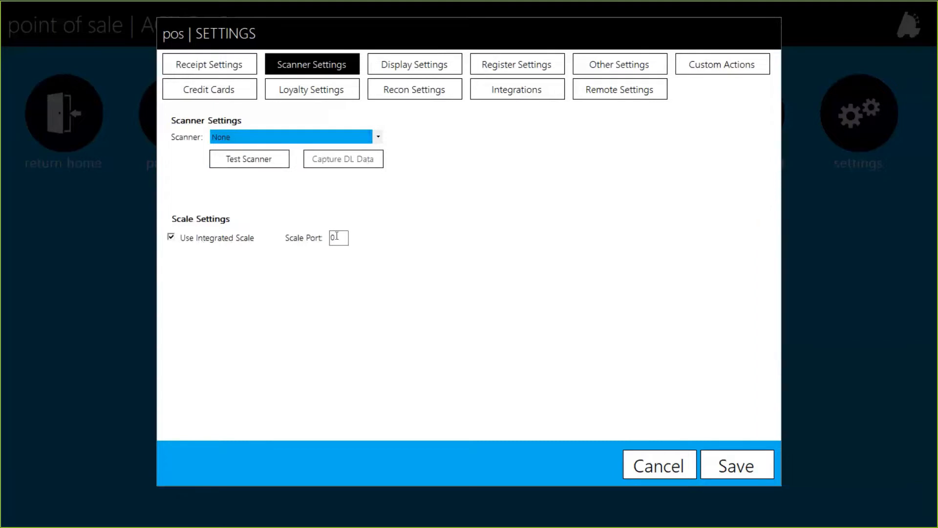
pyautogui.moveTo(337, 238); pyautogui.dragTo(321, 240)
pyautogui.click(207, 242)
# Step: Open the display settings and check which pole displays can be chosen
pyautogui.click(408, 62)
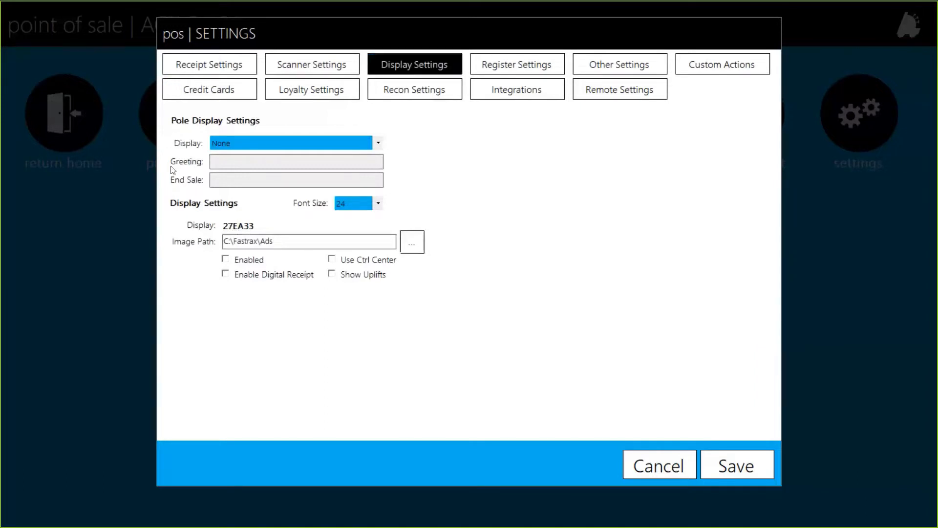
pyautogui.click(258, 144)
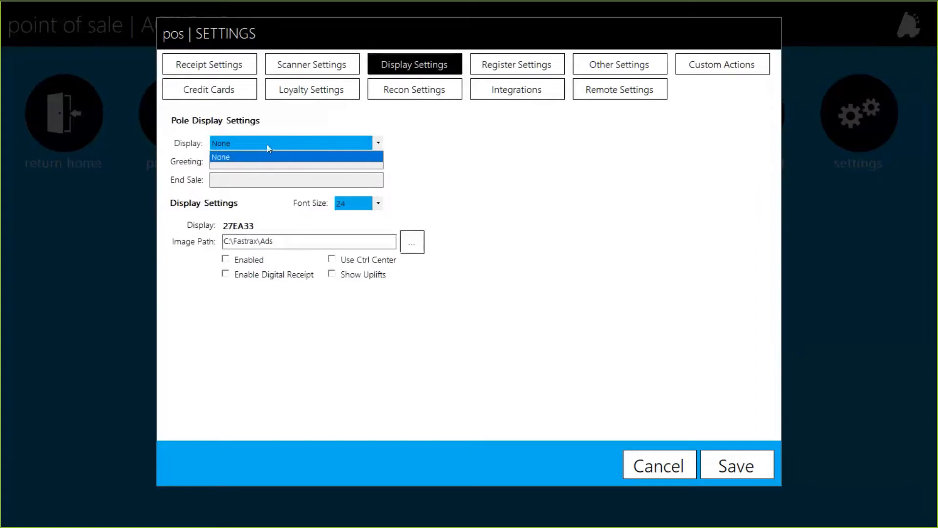
pyautogui.click(267, 146)
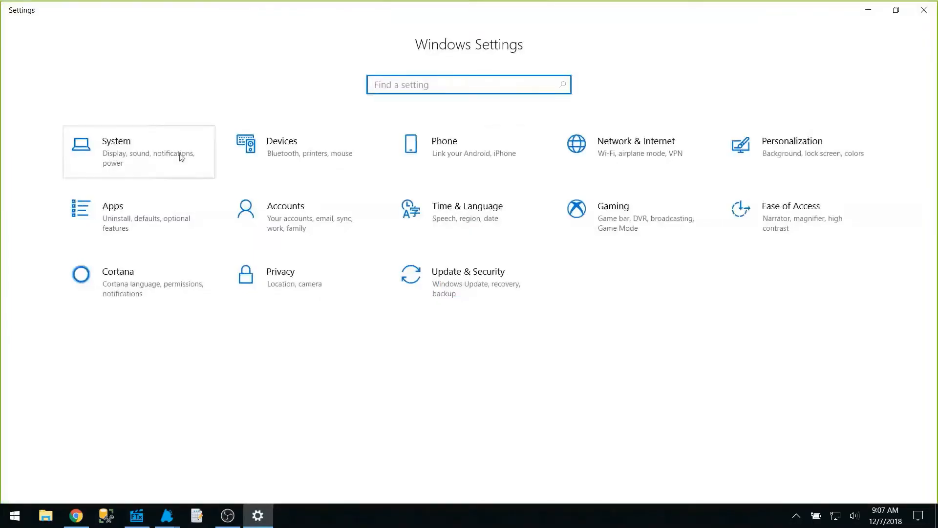
# Step: In Windows Settings, examine the arrangement of displays 1 and 2 and the available multiple-display modes
pyautogui.click(160, 174)
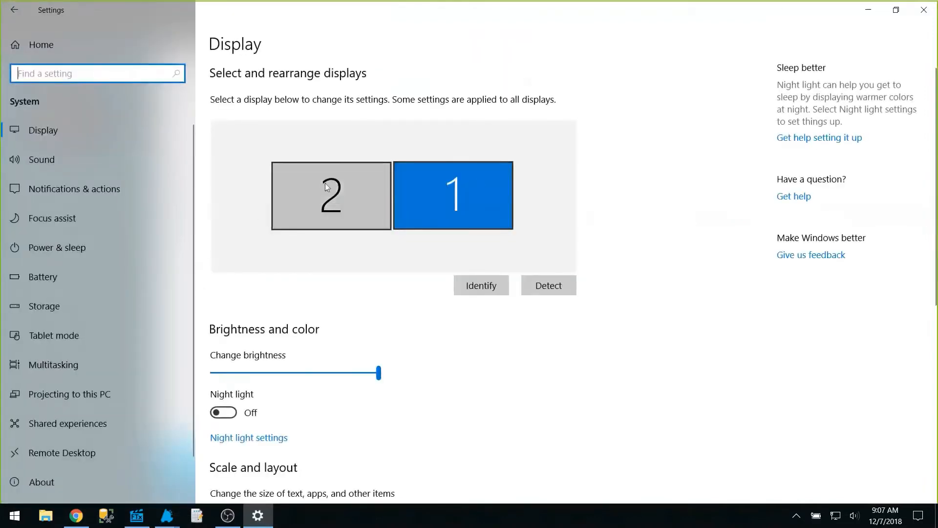
pyautogui.click(363, 189)
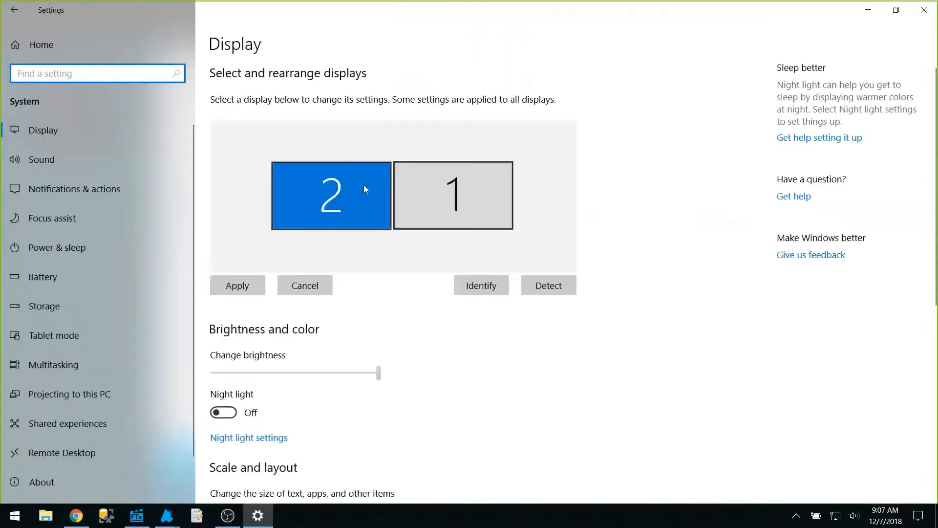
pyautogui.click(426, 193)
pyautogui.scroll(-5, 705, 360)
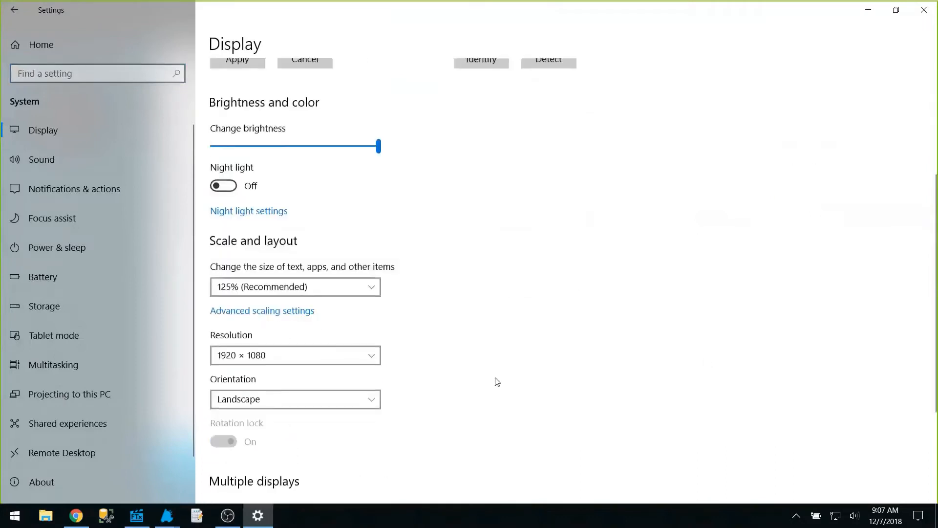
pyautogui.scroll(-3, 436, 354)
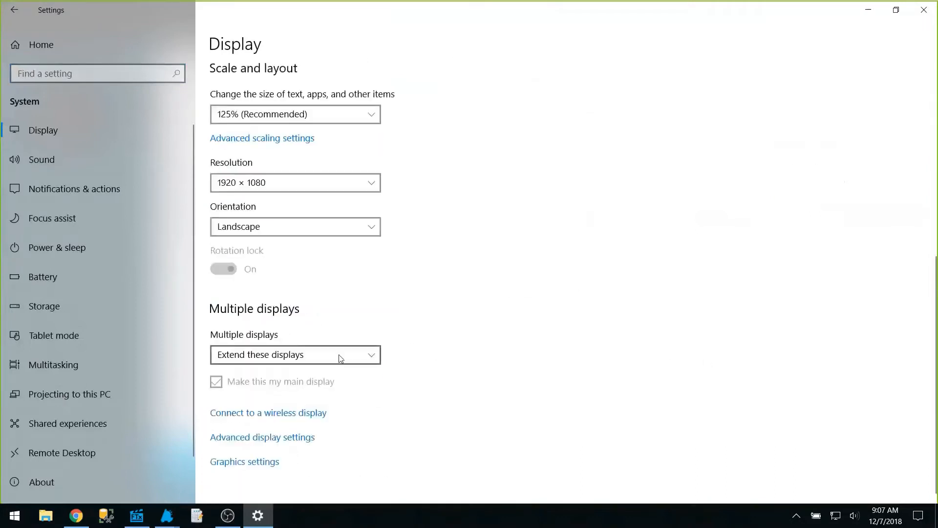
pyautogui.click(341, 358)
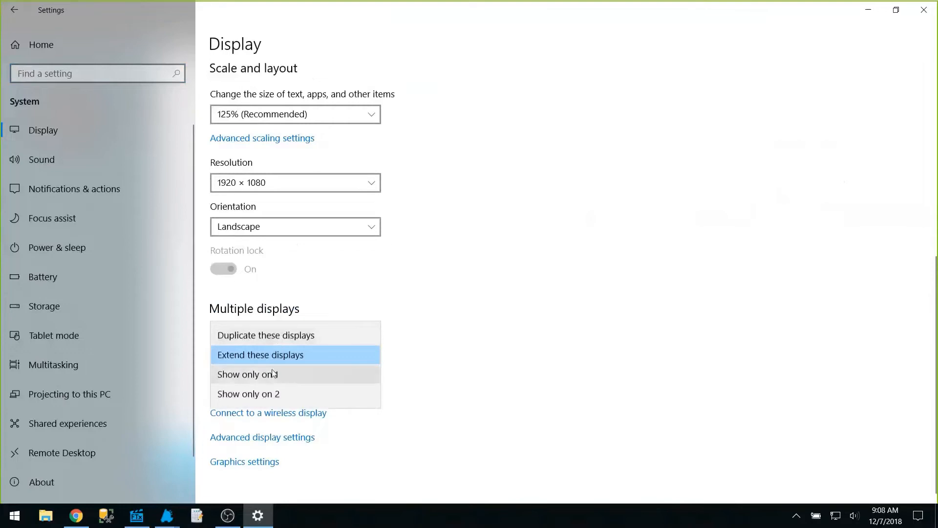
pyautogui.click(539, 347)
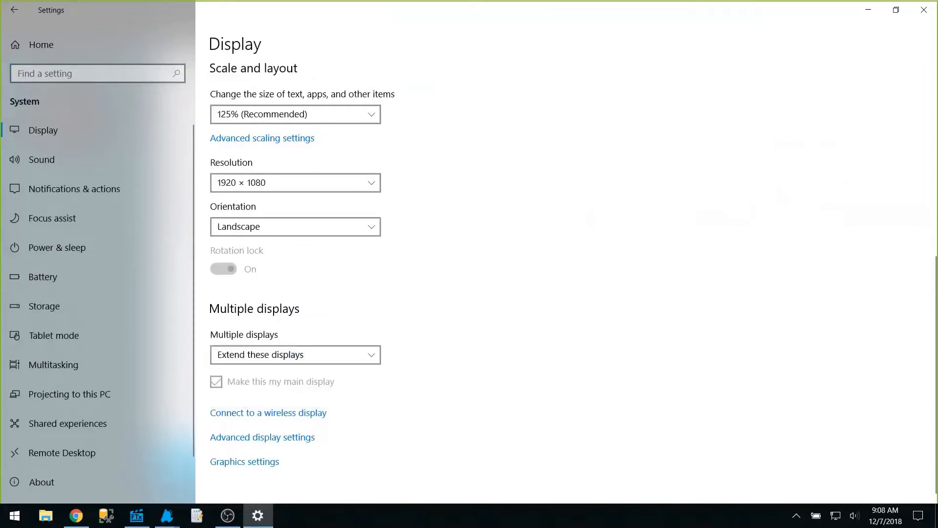
pyautogui.click(14, 10)
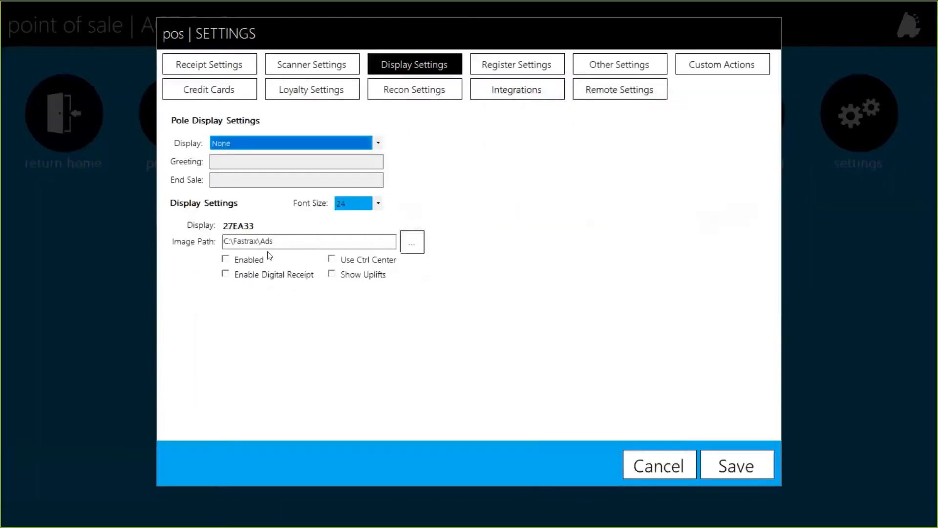
# Step: Enable the customer display that uses the Ads image path, and try the digital receipt option to check its timeout field
pyautogui.moveTo(274, 241); pyautogui.dragTo(227, 241)
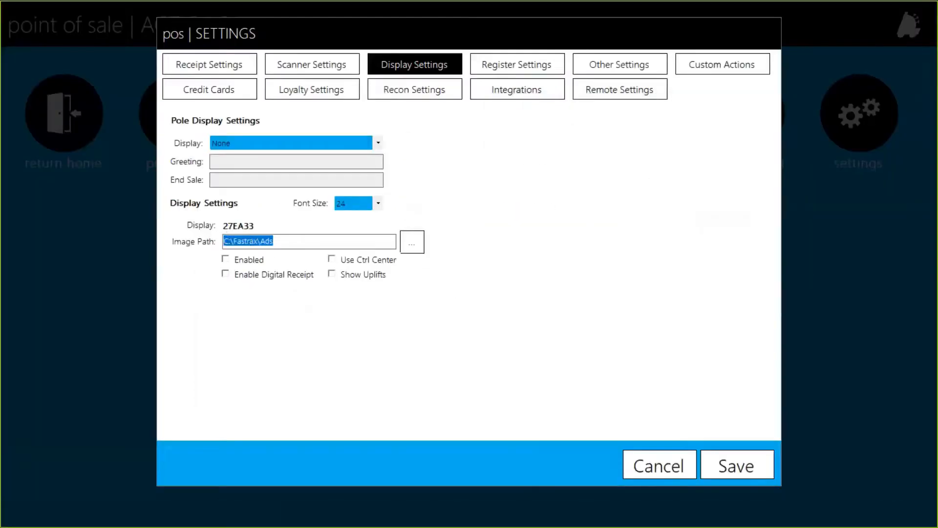
pyautogui.click(233, 263)
pyautogui.click(249, 277)
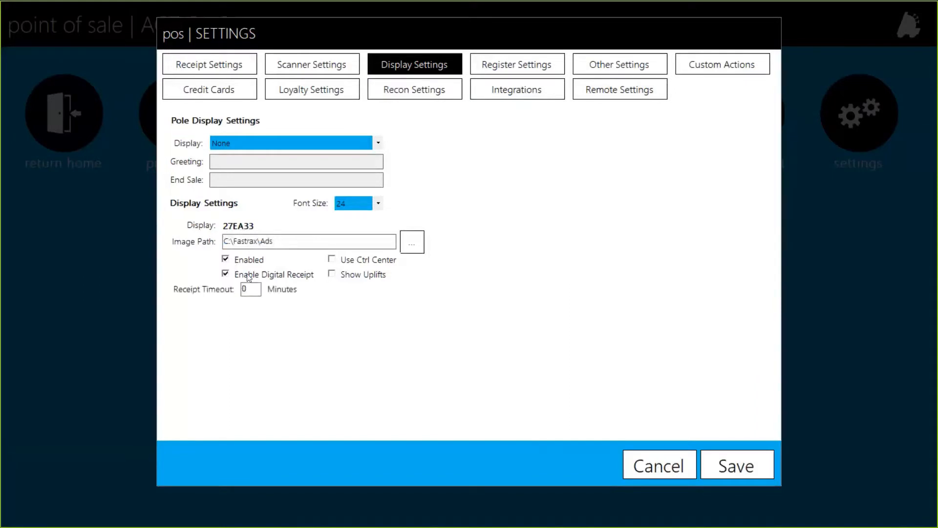
pyautogui.click(248, 277)
pyautogui.moveTo(323, 247); pyautogui.dragTo(189, 246)
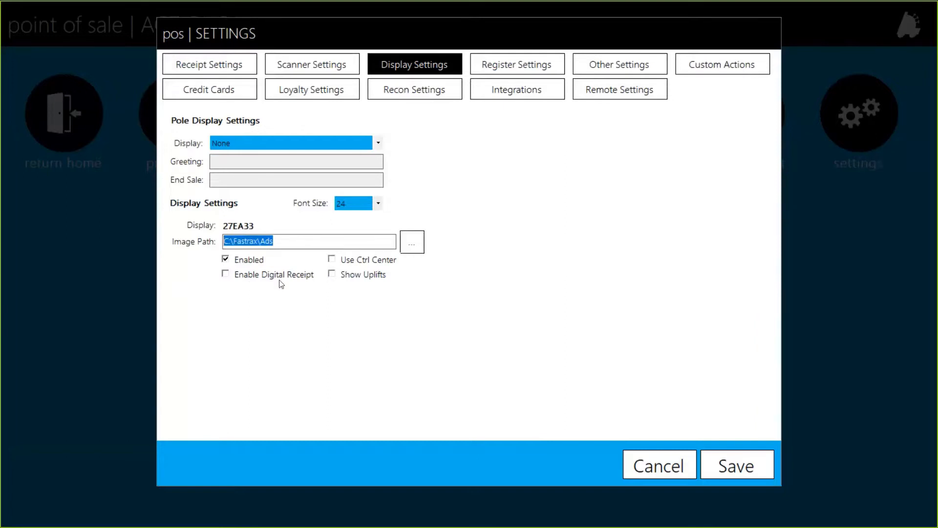
# Step: Try the Use Ctrl Center and Show Uplifts display options and check the available uplift sizes
pyautogui.click(359, 264)
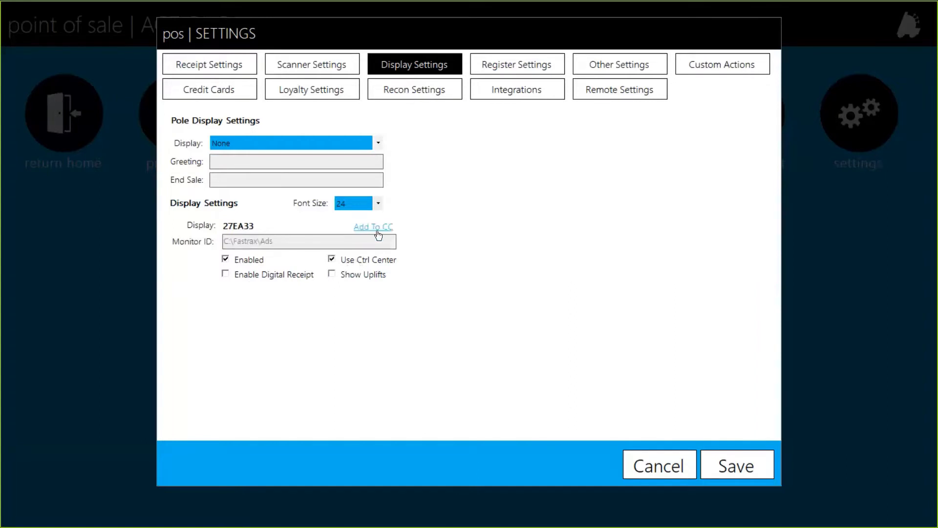
pyautogui.click(363, 260)
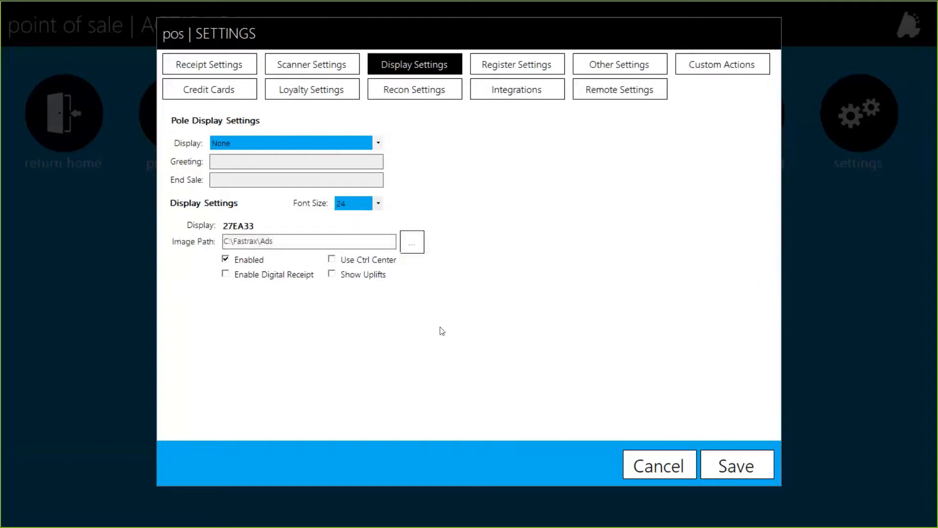
pyautogui.click(362, 276)
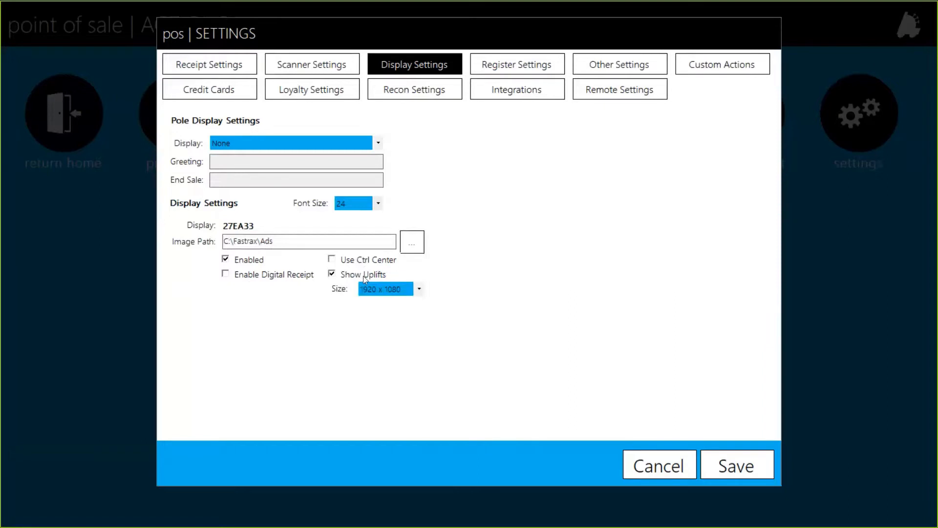
pyautogui.click(394, 289)
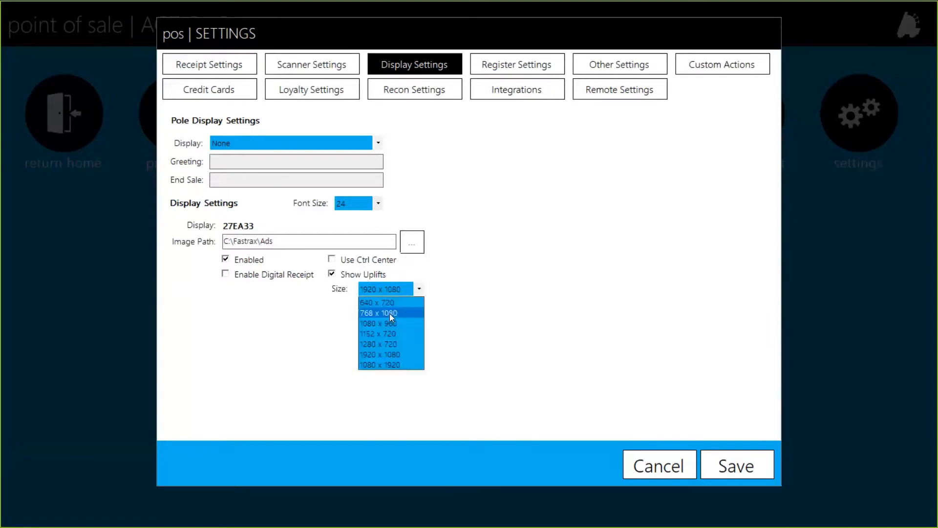
pyautogui.click(399, 289)
pyautogui.click(351, 275)
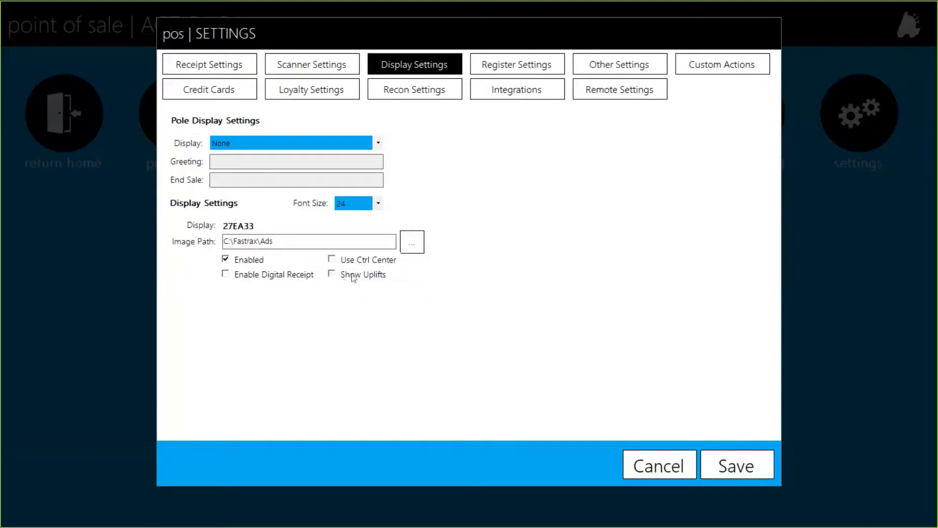
# Step: Open the register settings and check the register number field and the store number change prompt
pyautogui.click(502, 76)
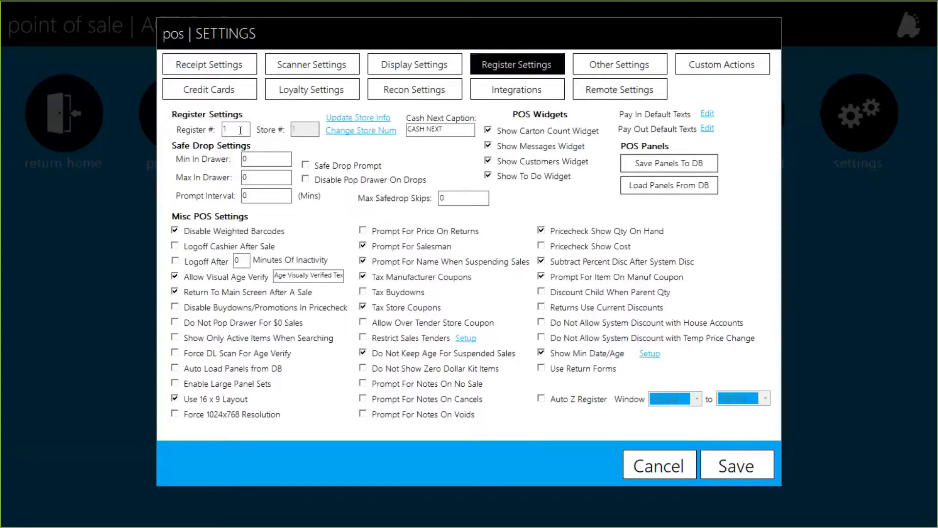
pyautogui.moveTo(241, 130); pyautogui.dragTo(219, 134)
pyautogui.click(247, 129)
pyautogui.doubleClick(226, 134)
pyautogui.click(351, 132)
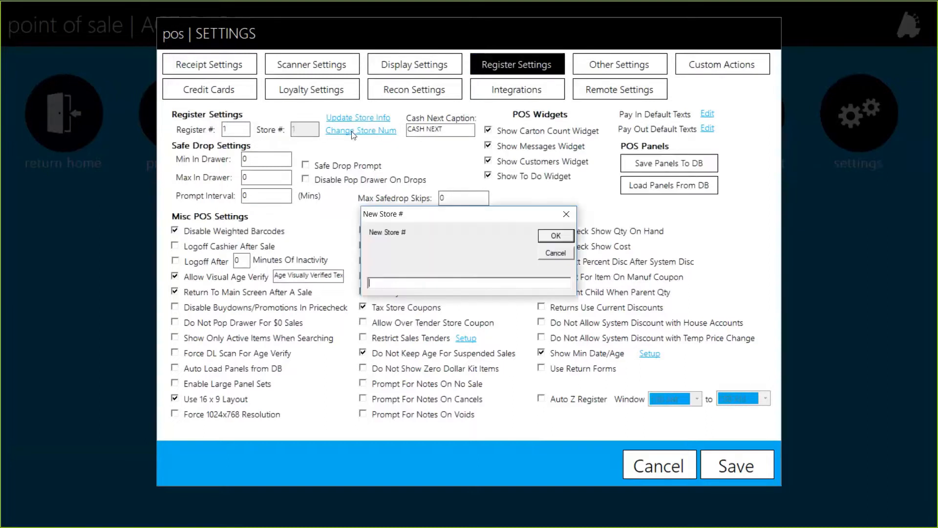
pyautogui.click(558, 253)
pyautogui.click(854, 449)
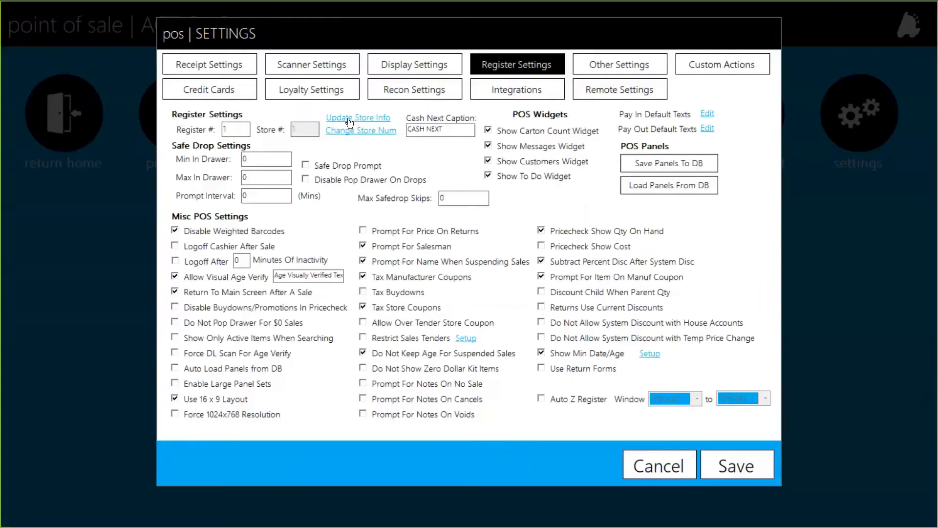
# Step: Open the store information form, review its name, address and city fields, and leave without saving
pyautogui.click(385, 121)
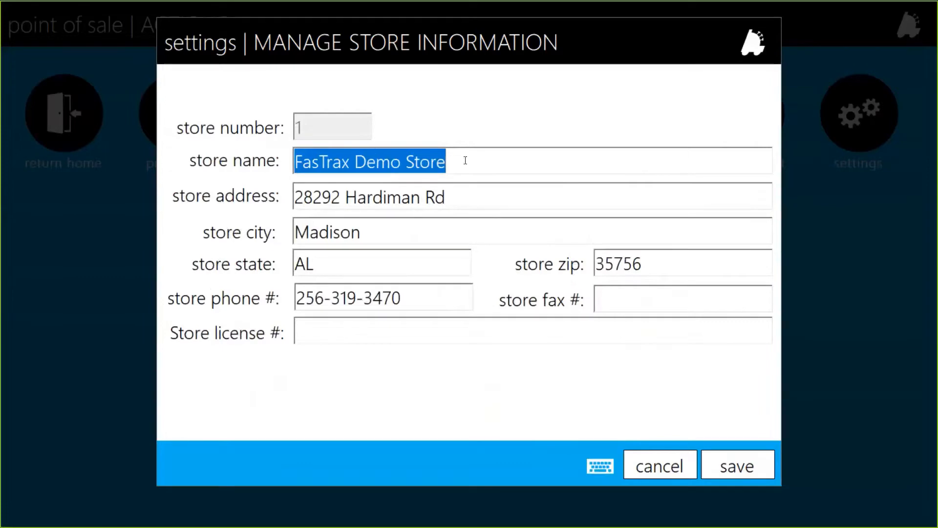
pyautogui.moveTo(473, 202); pyautogui.dragTo(319, 198)
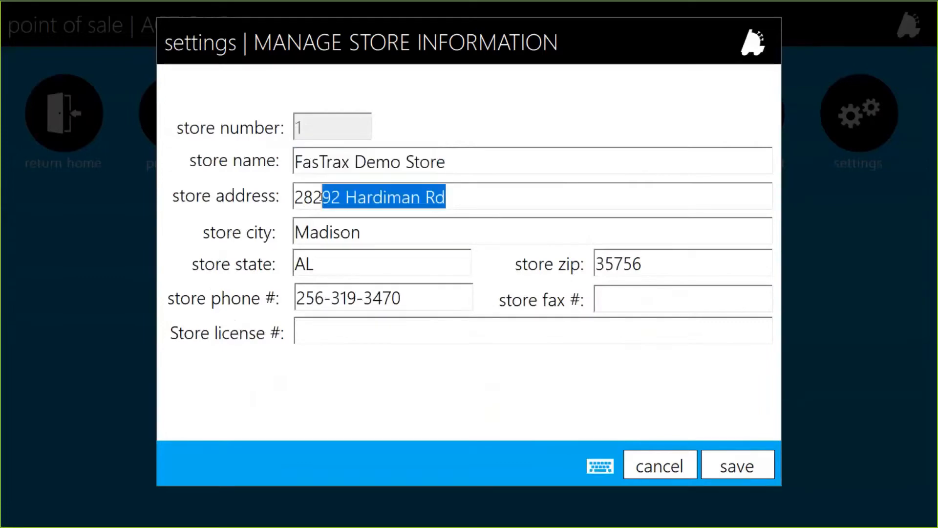
pyautogui.click(351, 232)
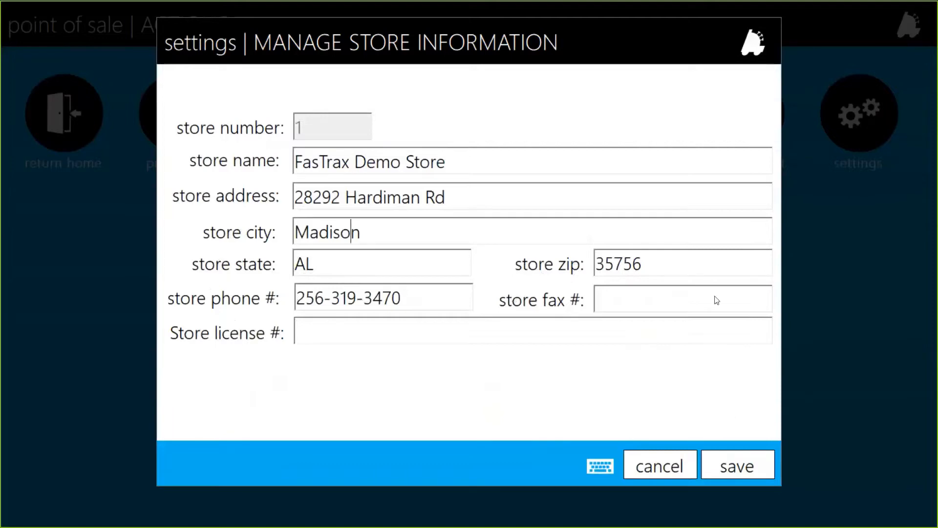
pyautogui.click(660, 475)
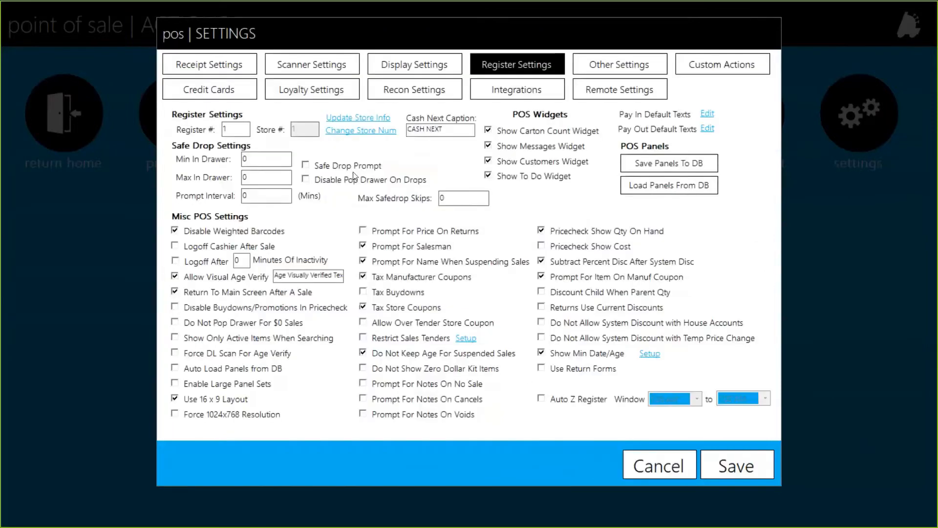
# Step: Inspect the Cash Next caption text in the register settings
pyautogui.click(452, 131)
pyautogui.moveTo(452, 131); pyautogui.dragTo(405, 135)
pyautogui.click(452, 131)
pyautogui.hotkey('ctrl', 'a')
pyautogui.click(457, 126)
# Step: Turn on the safe drop prompt and set the drawer minimum to 100, maximum to 500 and prompt interval to 2 minutes
pyautogui.click(305, 165)
pyautogui.moveTo(255, 158); pyautogui.dragTo(228, 180)
pyautogui.press('Tab')
pyautogui.moveTo(265, 161); pyautogui.dragTo(245, 162)
pyautogui.moveTo(251, 180); pyautogui.dragTo(211, 190)
pyautogui.moveTo(250, 159); pyautogui.dragTo(192, 185)
pyautogui.write('100')
pyautogui.write('500')
pyautogui.moveTo(264, 195); pyautogui.dragTo(240, 197)
pyautogui.write('2')
pyautogui.doubleClick(257, 160)
pyautogui.click(272, 162)
pyautogui.doubleClick(241, 162)
pyautogui.click(267, 159)
# Step: Turn off the safe drop prompt and hide the Carton Count and Messages widgets
pyautogui.click(437, 200)
pyautogui.click(378, 178)
pyautogui.click(346, 167)
pyautogui.click(504, 133)
pyautogui.click(519, 148)
# Step: Look through the Pay In and Pay Out default texts and save the POS panels to the database
pyautogui.click(706, 116)
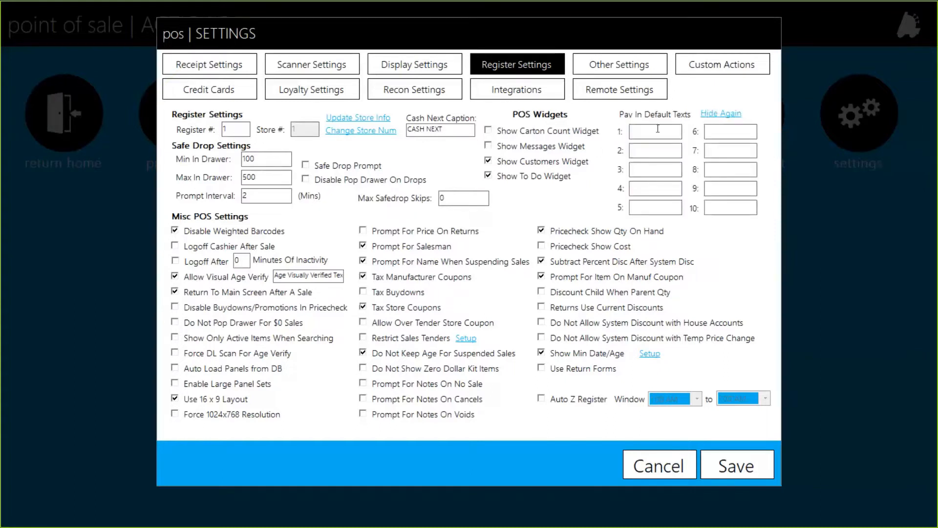
pyautogui.click(645, 151)
pyautogui.click(710, 115)
pyautogui.click(706, 129)
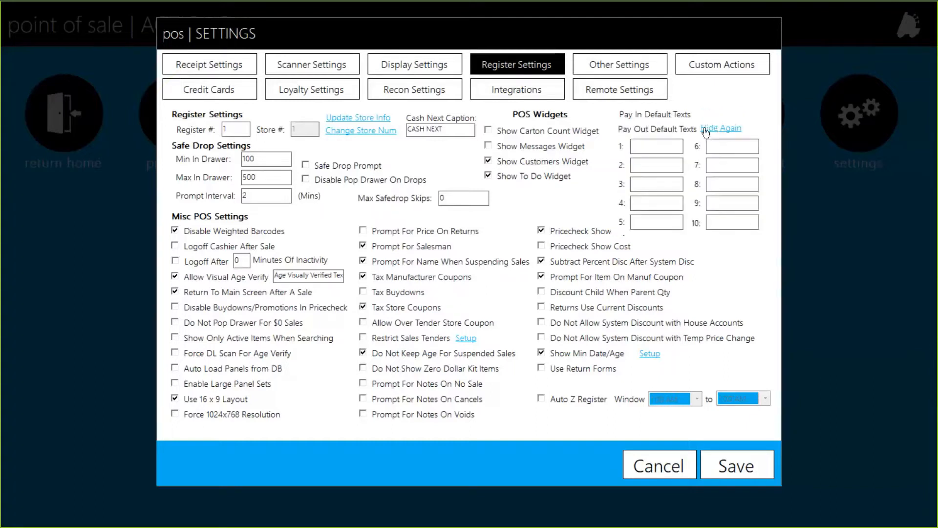
pyautogui.click(671, 146)
pyautogui.click(726, 133)
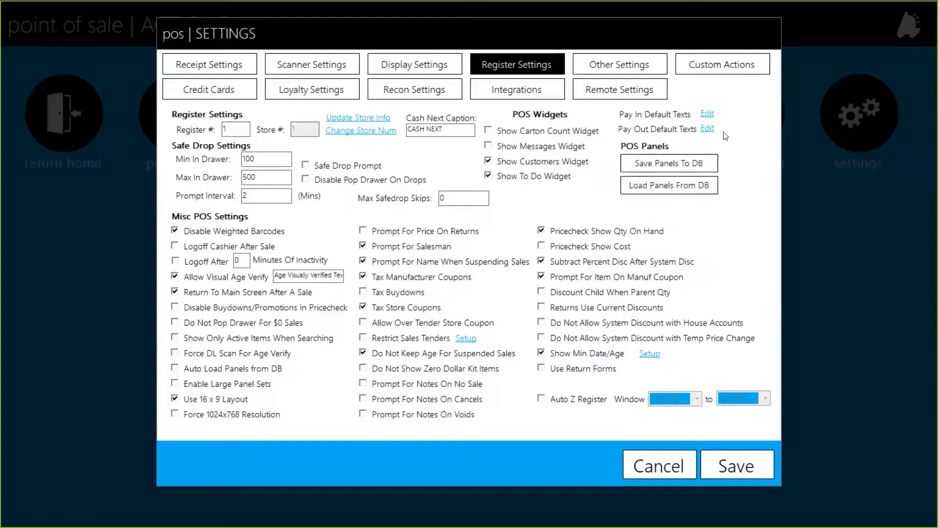
pyautogui.click(676, 168)
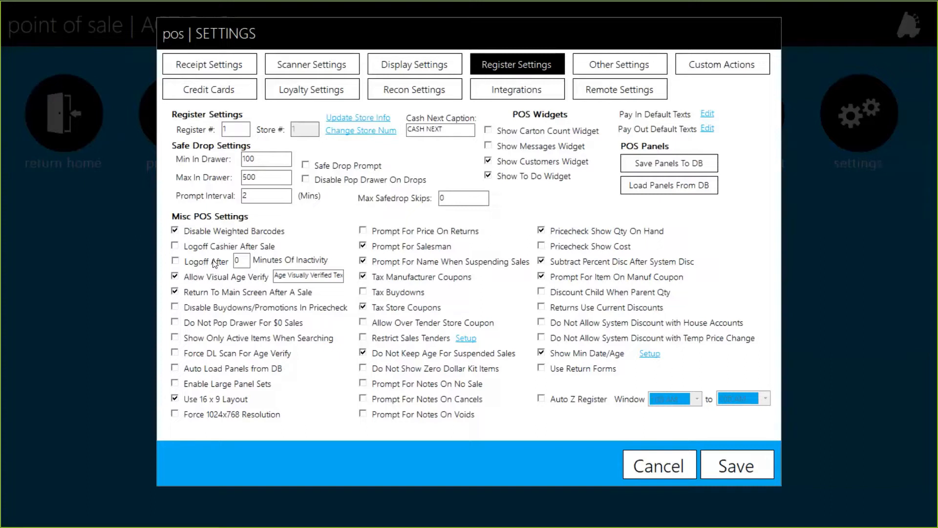
# Step: Turn on logoff after 5 minutes of inactivity and inspect the visual age verify option and its text
pyautogui.doubleClick(238, 260)
pyautogui.write('5')
pyautogui.click(208, 277)
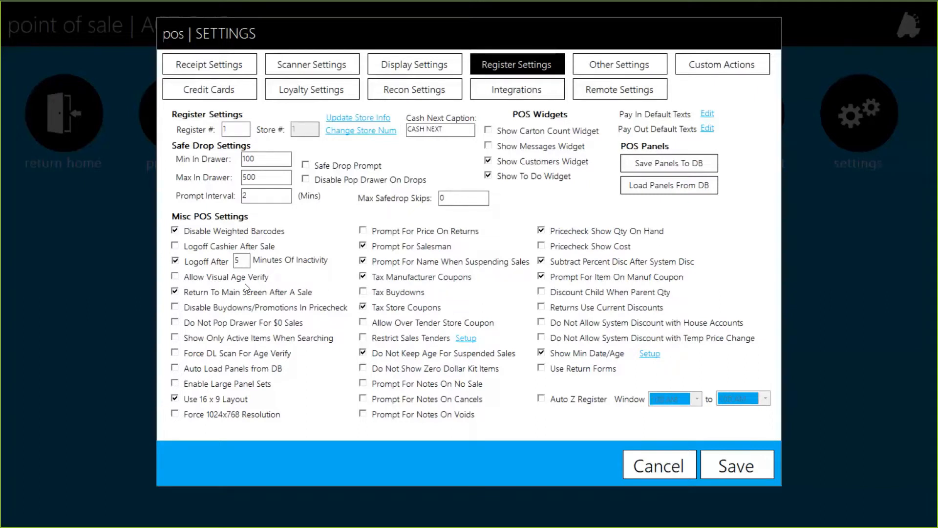
pyautogui.click(247, 278)
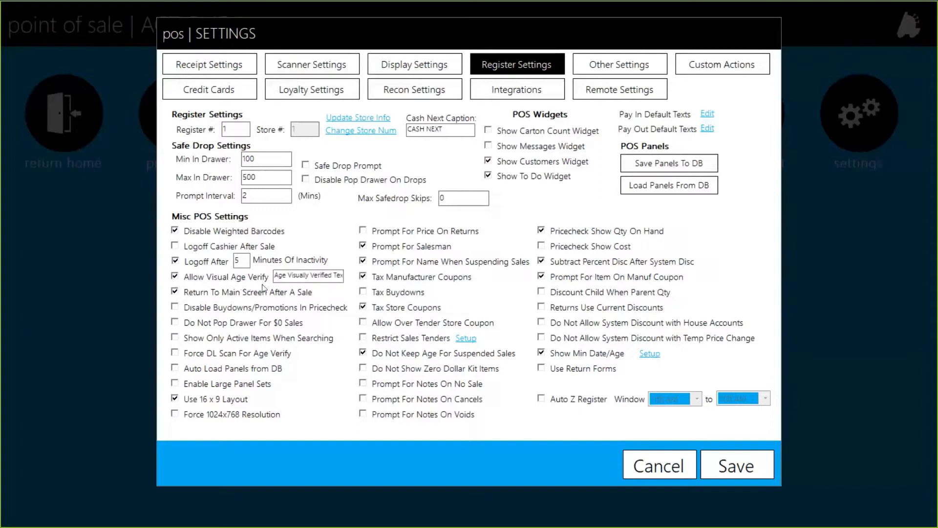
pyautogui.moveTo(275, 277); pyautogui.dragTo(339, 278)
pyautogui.click(321, 277)
pyautogui.click(313, 275)
# Step: Enable Do Not Pop Drawer For $0 Sales, Force DL Scan For Age Verify, Auto Load Panels from DB and Enable Large Panel Sets
pyautogui.click(232, 293)
pyautogui.click(225, 339)
pyautogui.click(230, 357)
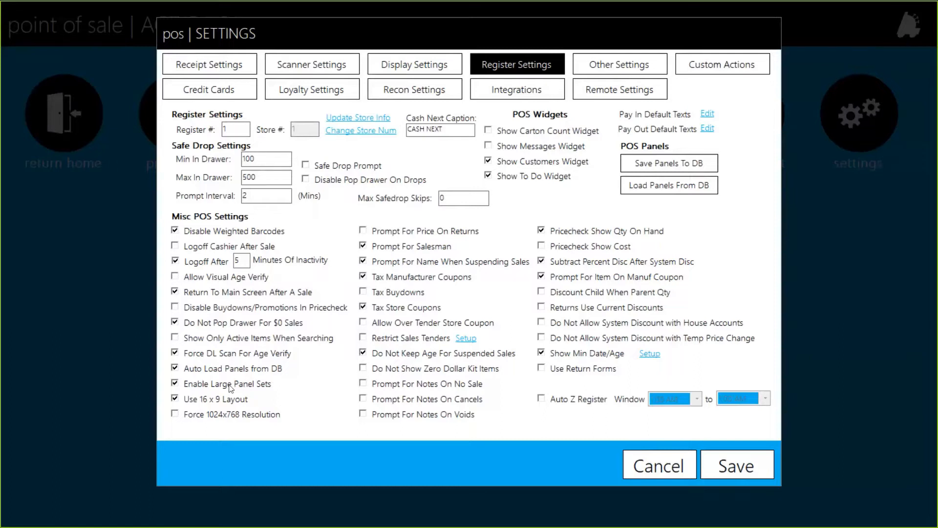
# Step: Turn off large panel sets and the 16 x 9 layout while trying the forced 1024x768 resolution
pyautogui.click(227, 387)
pyautogui.click(222, 386)
pyautogui.click(227, 417)
pyautogui.click(226, 418)
# Step: Enable Tax Buydowns and try the manufacturer and store coupon tax options, leaving both coupon options on
pyautogui.click(394, 312)
pyautogui.click(390, 279)
pyautogui.click(390, 279)
pyautogui.click(394, 278)
pyautogui.click(384, 293)
pyautogui.click(378, 310)
# Step: Open the restricted sales tender mappings, look over the tender and department choices, and close without saving
pyautogui.click(465, 338)
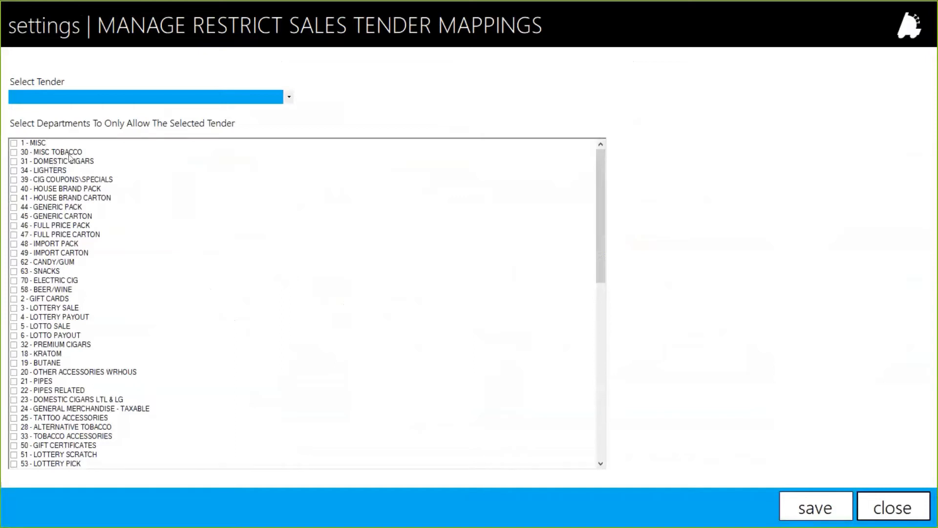
pyautogui.click(892, 511)
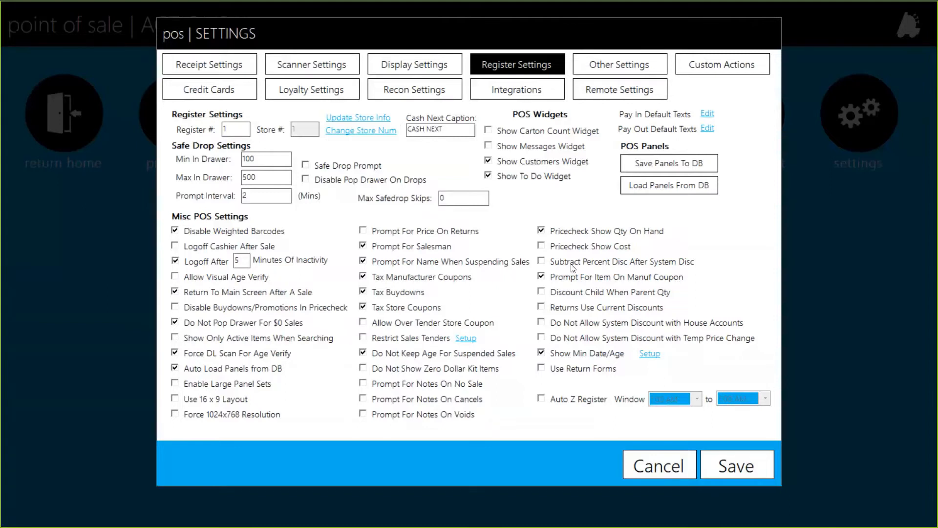
pyautogui.click(571, 265)
pyautogui.press('super')
pyautogui.click(137, 516)
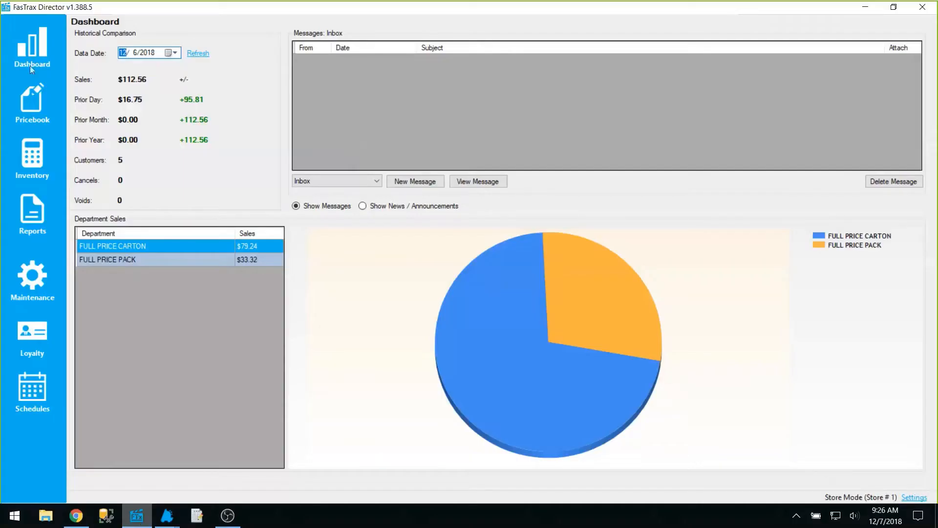
pyautogui.click(32, 102)
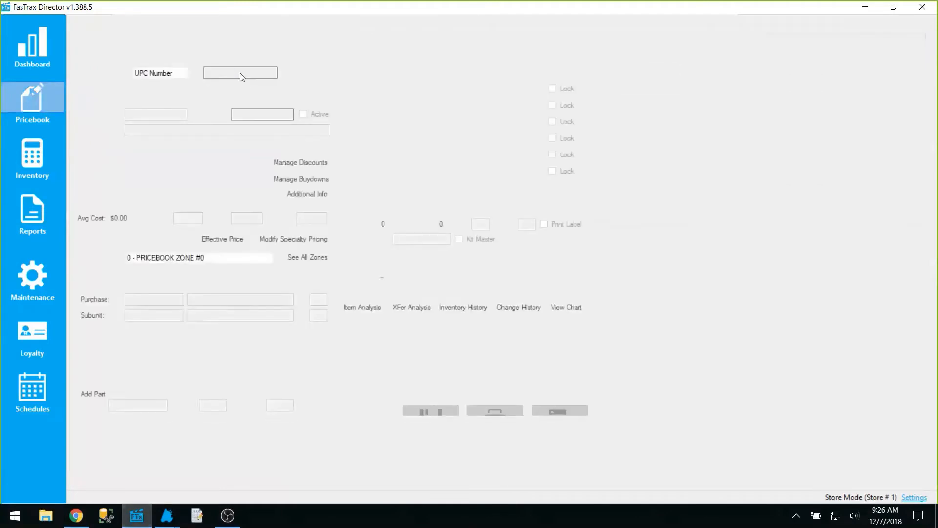
pyautogui.write('012300000123')
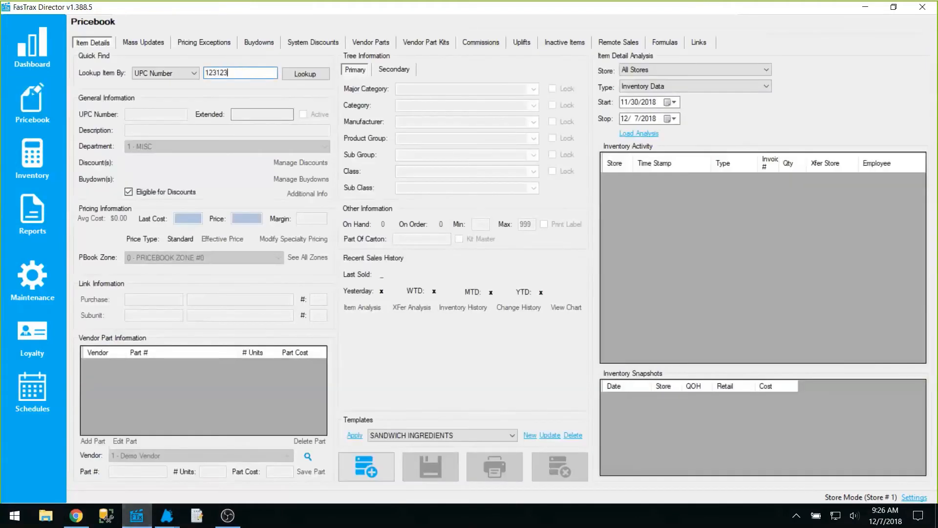
pyautogui.press('Return')
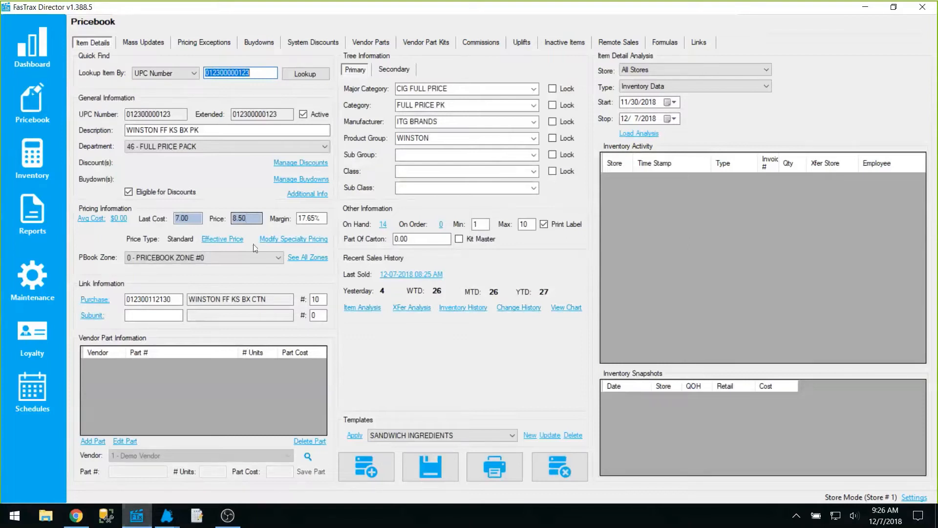
# Step: Compare the price of the Winston pack with that of its linked carton by moving between the two items
pyautogui.moveTo(249, 219); pyautogui.dragTo(231, 220)
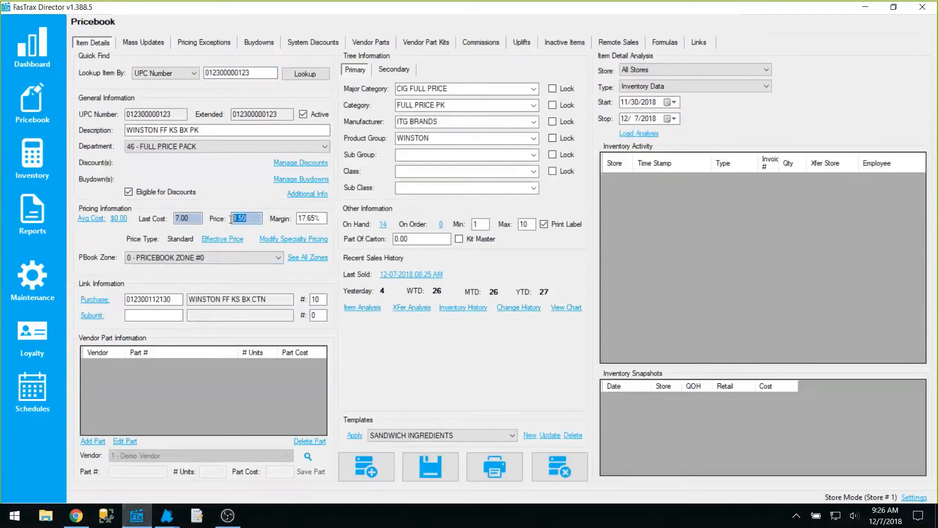
pyautogui.click(250, 220)
pyautogui.click(95, 299)
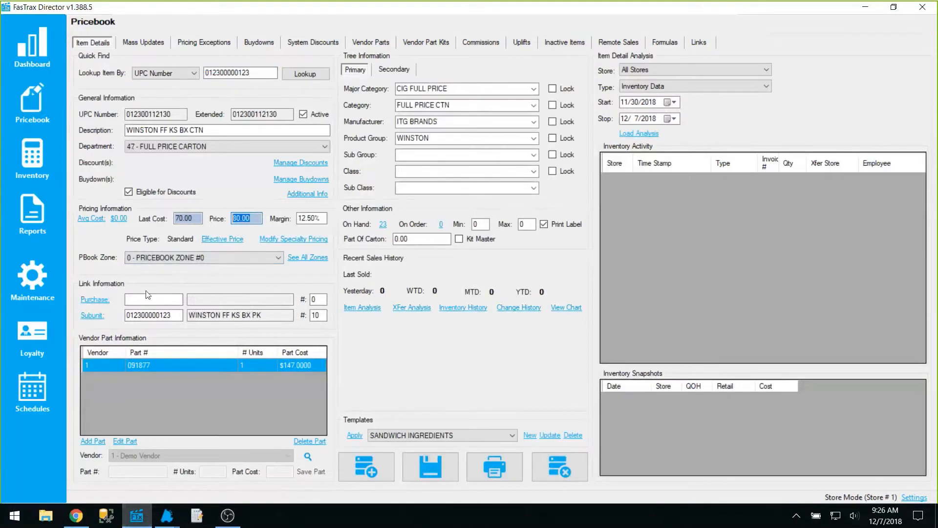
pyautogui.click(86, 315)
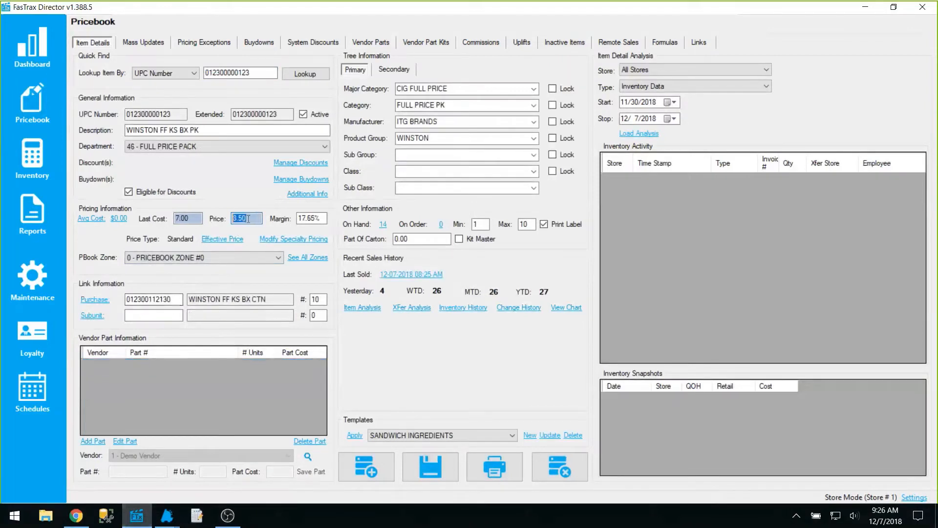
pyautogui.moveTo(248, 219); pyautogui.dragTo(228, 218)
pyautogui.click(101, 300)
pyautogui.moveTo(252, 220); pyautogui.dragTo(230, 223)
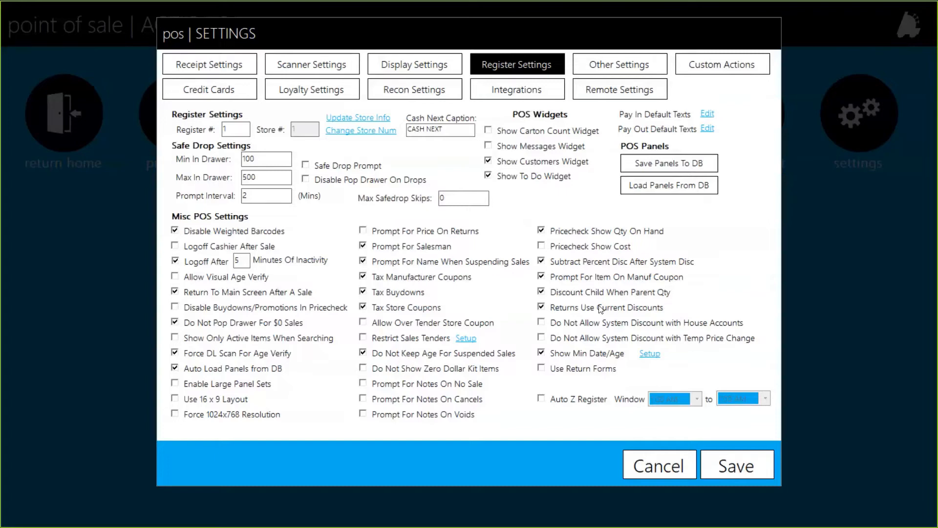
# Step: In the POS register settings, turn off Returns Use Current Discounts and enable Do Not Allow System Discount with Temp Price Change
pyautogui.click(600, 309)
pyautogui.click(621, 340)
# Step: Open the minimum date and age setup, examine its labels and minimum ages, and close it without saving
pyautogui.click(650, 354)
pyautogui.click(423, 122)
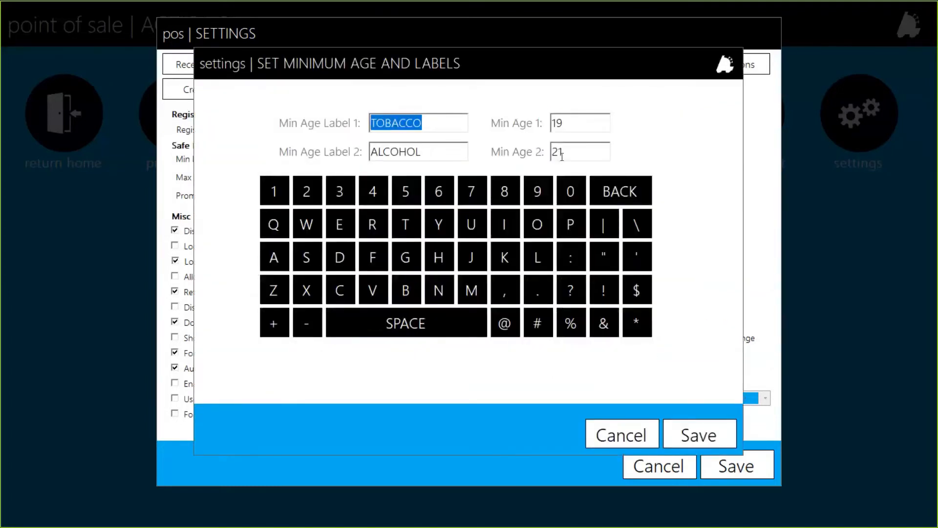
pyautogui.moveTo(573, 123); pyautogui.dragTo(531, 123)
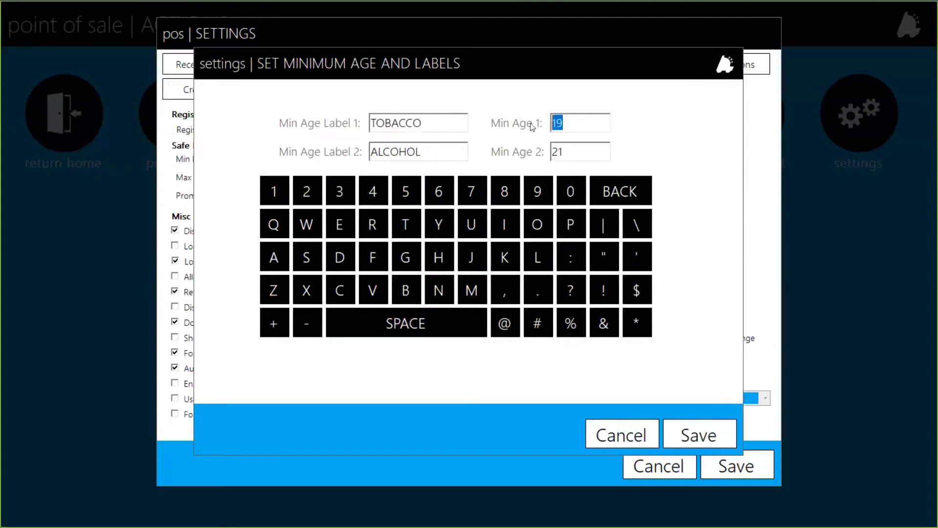
pyautogui.click(627, 441)
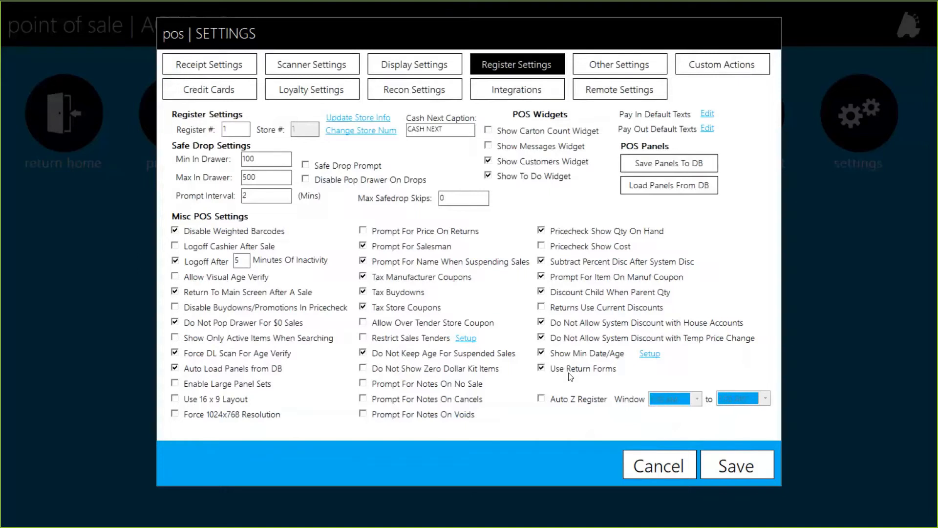
# Step: Enable Auto Z Register with a window from 10:00 PM to 11:00 PM
pyautogui.click(565, 400)
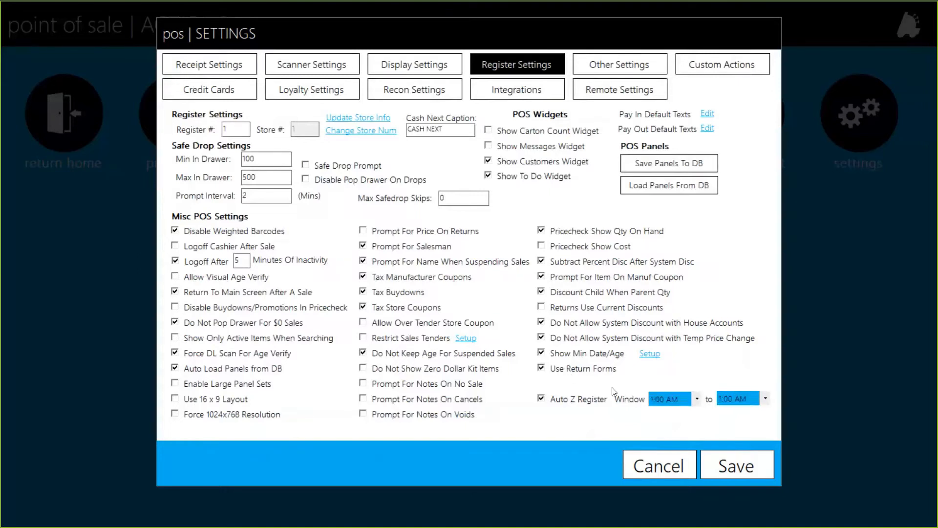
pyautogui.click(670, 398)
pyautogui.scroll(-5, 670, 445)
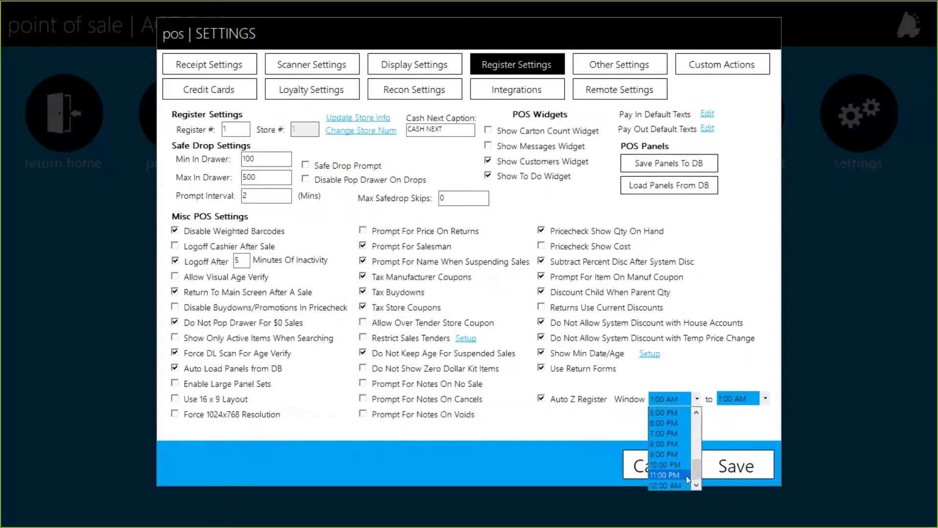
pyautogui.click(675, 468)
pyautogui.click(736, 399)
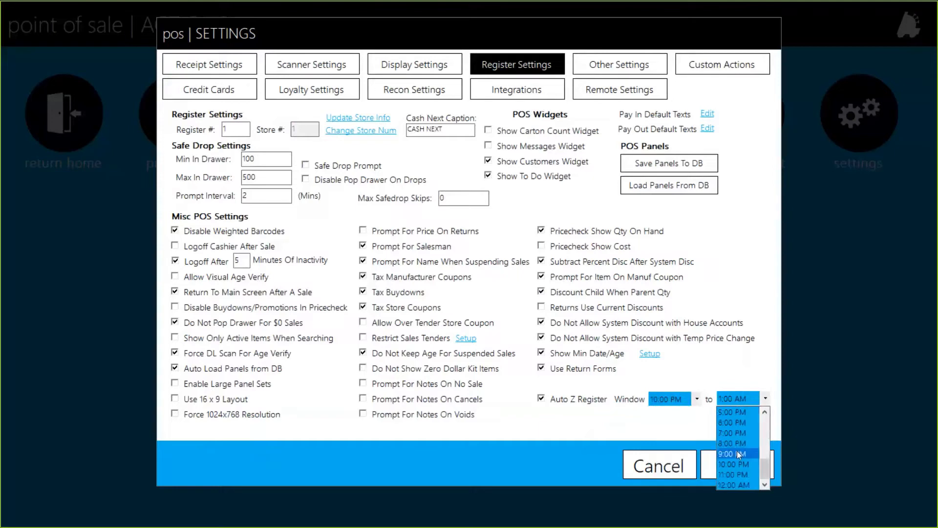
pyautogui.click(726, 475)
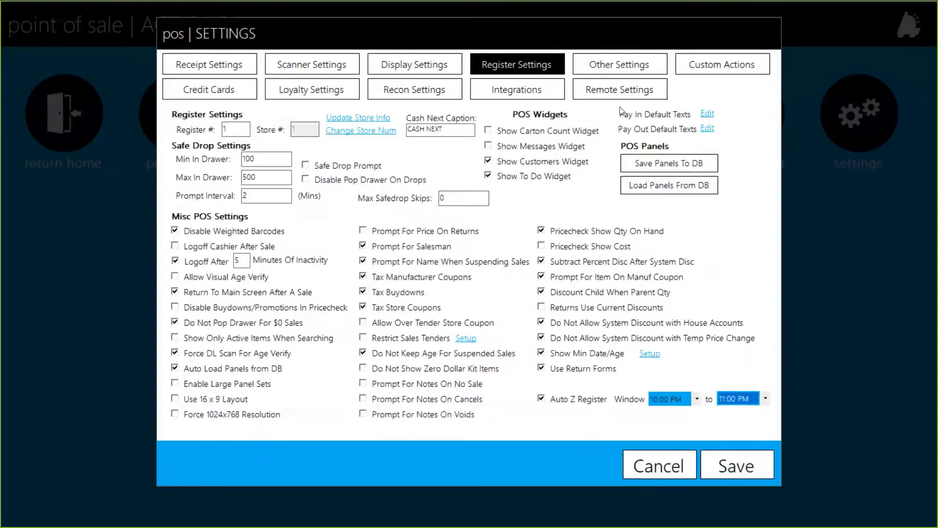
# Step: Open the other settings and try the Reg Z department, blind and department group options, leaving all three off
pyautogui.click(609, 70)
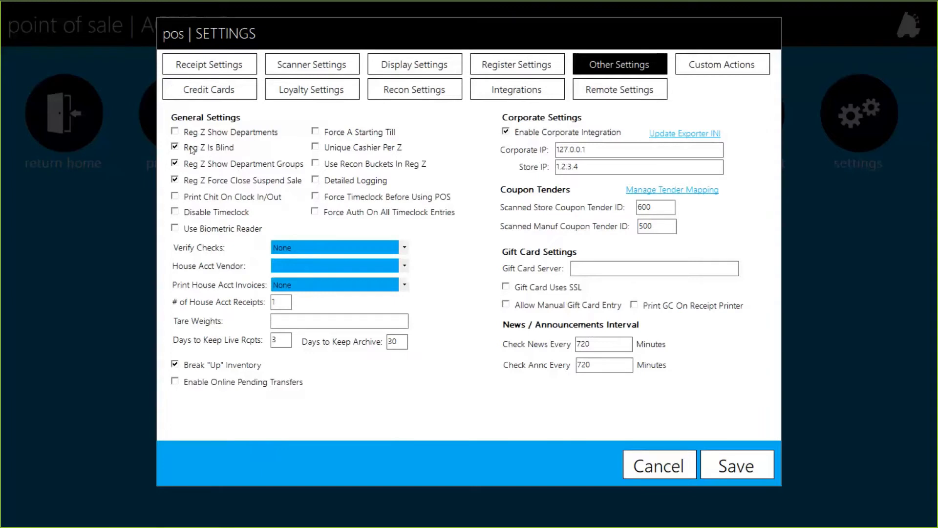
pyautogui.click(217, 133)
pyautogui.click(200, 134)
pyautogui.click(190, 164)
pyautogui.click(175, 132)
pyautogui.click(175, 147)
pyautogui.click(176, 164)
pyautogui.click(236, 166)
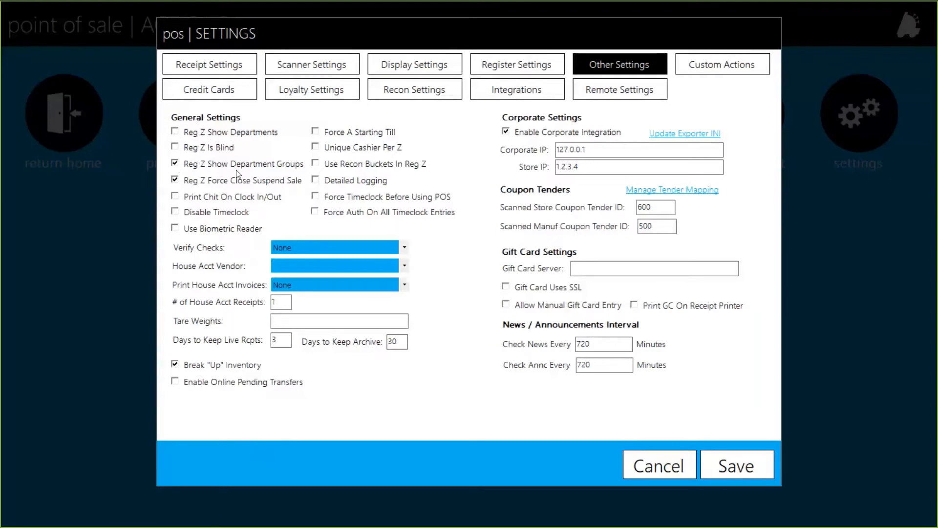
pyautogui.click(231, 133)
# Step: Enable Print Chit On Clock In/Out and try Disable Timeclock, leaving the timeclock option off
pyautogui.click(233, 196)
pyautogui.click(211, 212)
# Step: Turn on Use Biometric Reader, view the available reader types, and turn the option off again
pyautogui.click(225, 231)
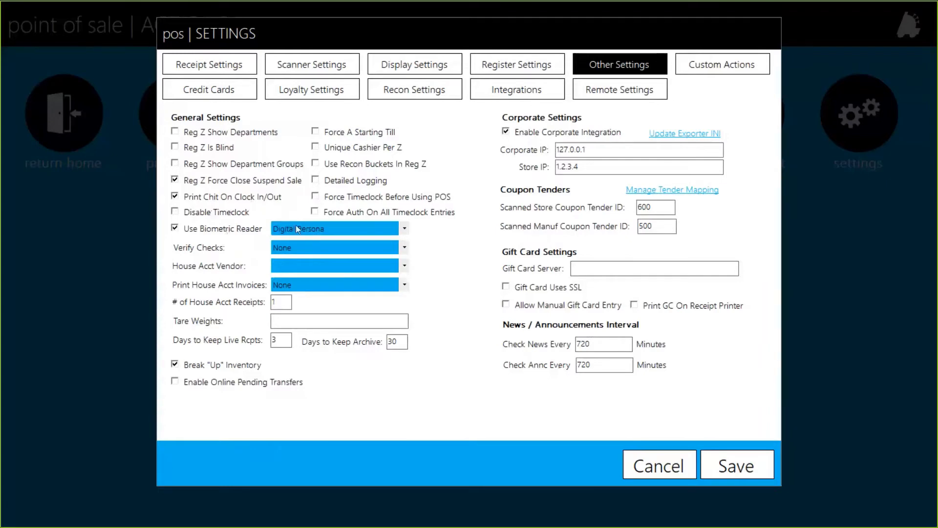
pyautogui.click(328, 231)
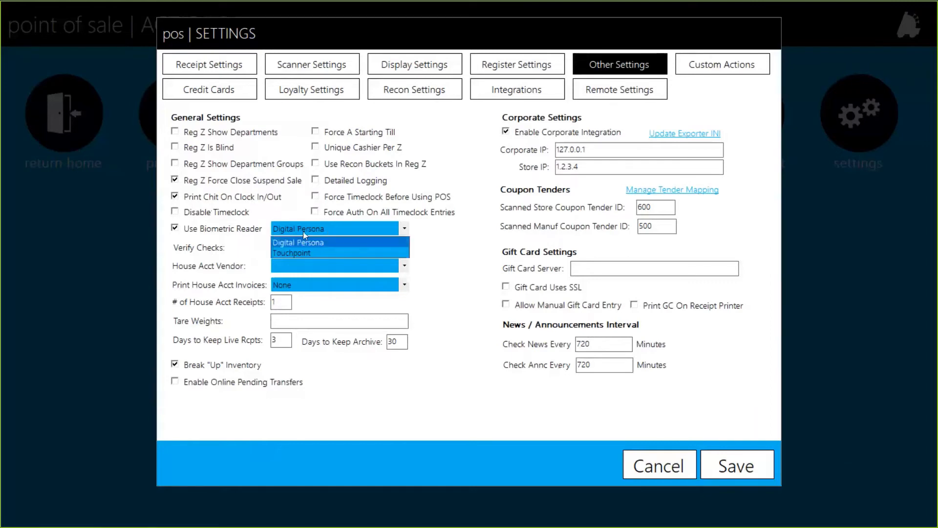
pyautogui.click(303, 232)
pyautogui.click(236, 230)
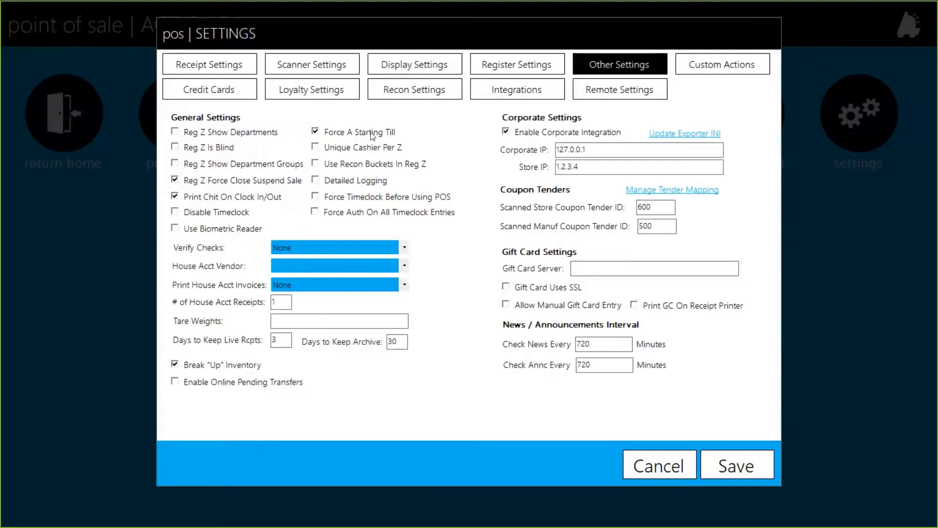
# Step: Try the Unique Cashier Per Z, Use Recon Buckets In Reg Z and Detailed Logging options, leaving them off
pyautogui.click(362, 150)
pyautogui.click(359, 165)
pyautogui.click(372, 186)
# Step: Look over the choices for Verify Checks and House Acct Vendor, keeping check verification at None and the vendor blank
pyautogui.click(308, 249)
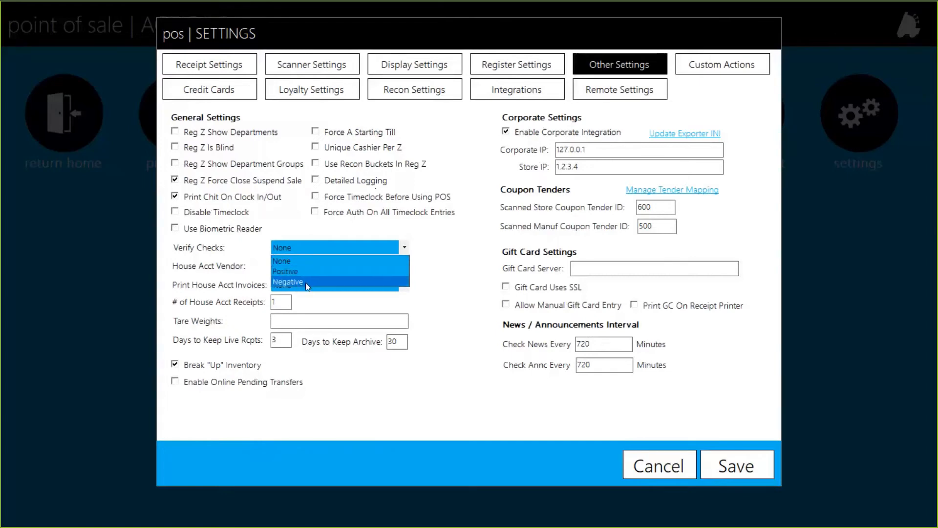
pyautogui.click(304, 248)
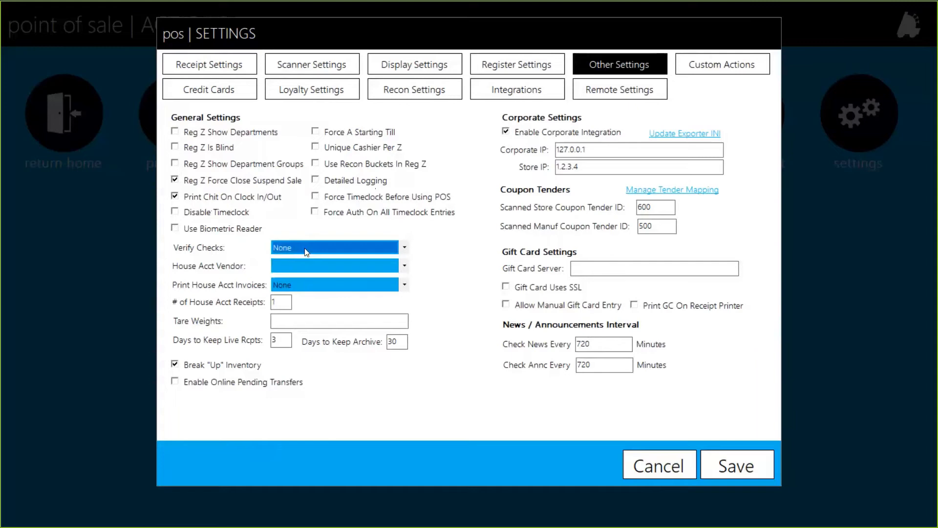
pyautogui.click(284, 262)
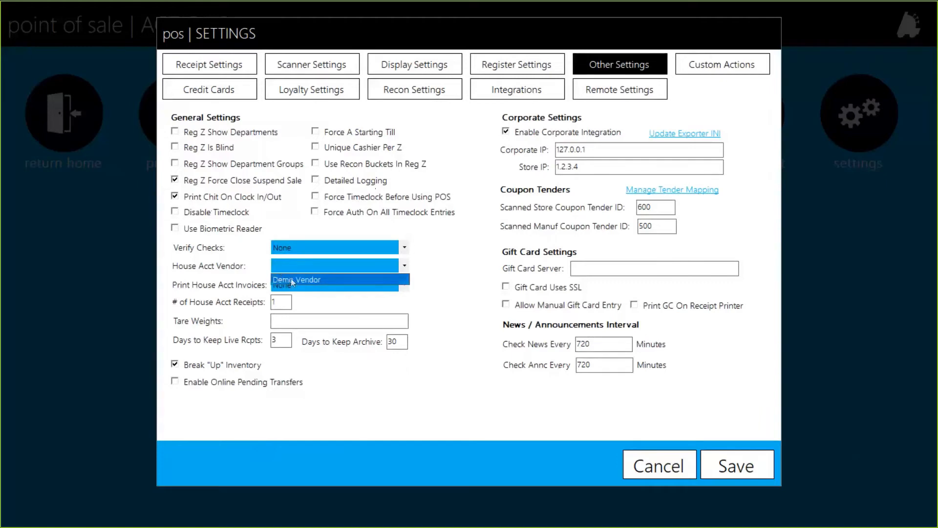
pyautogui.click(292, 279)
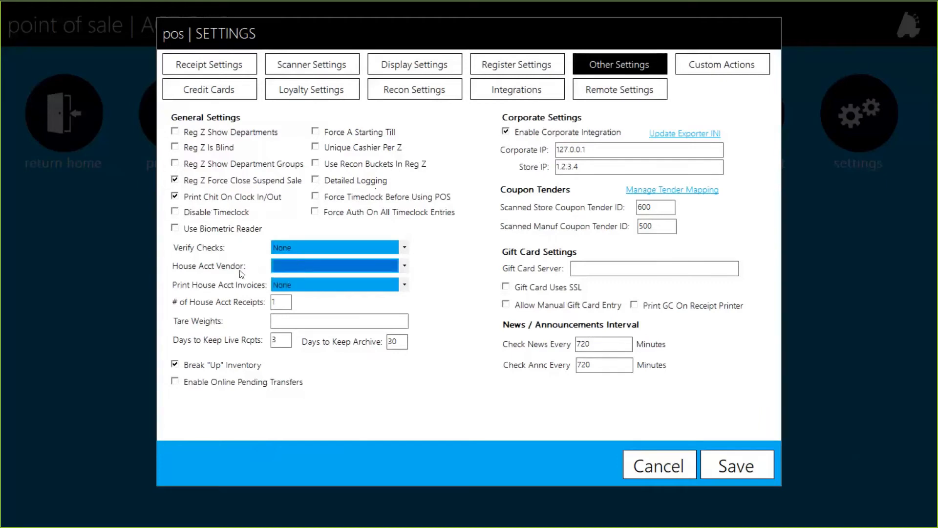
# Step: Examine the house account invoice printing choices and the number of house account receipts, keeping invoices at None
pyautogui.click(289, 285)
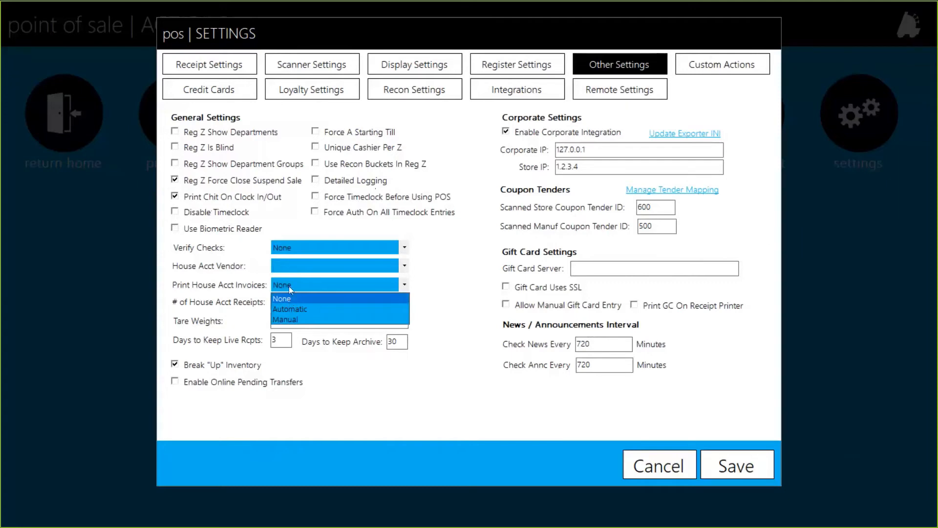
pyautogui.click(289, 286)
pyautogui.click(281, 303)
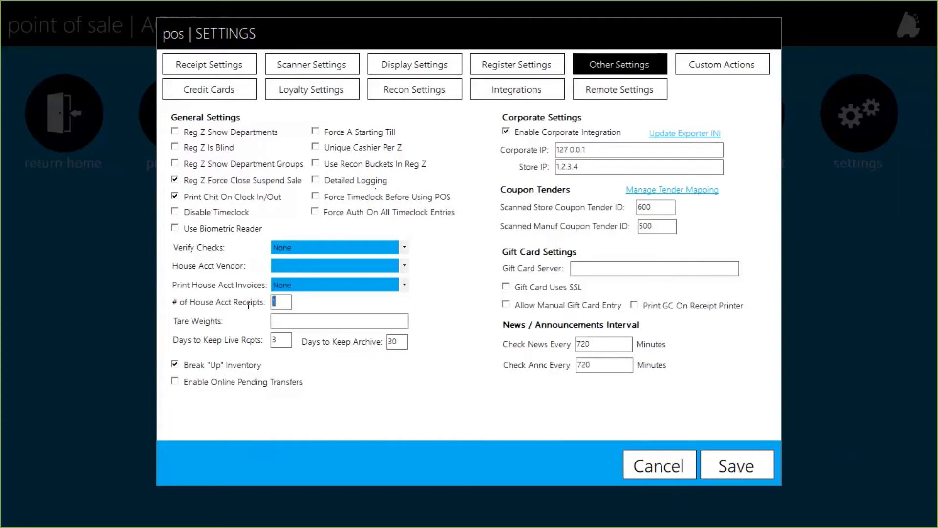
pyautogui.click(282, 286)
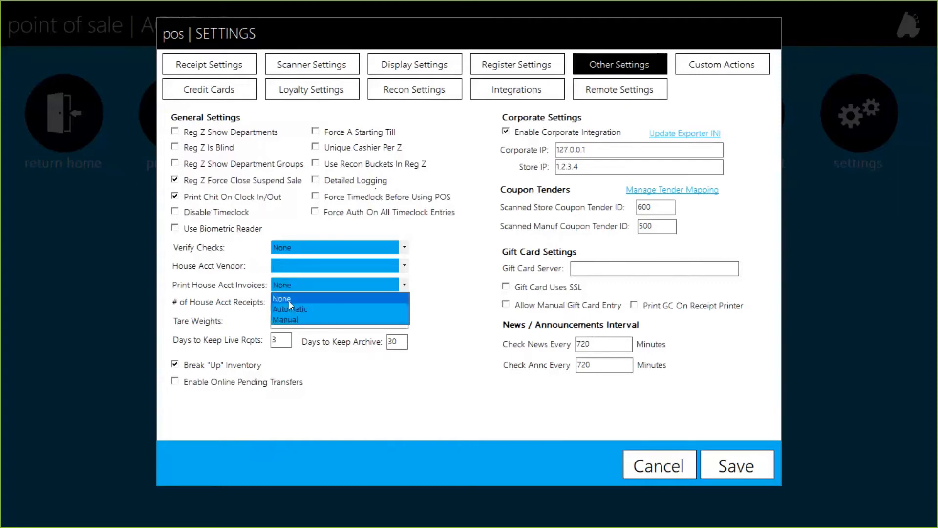
pyautogui.click(285, 296)
pyautogui.moveTo(280, 301); pyautogui.dragTo(262, 305)
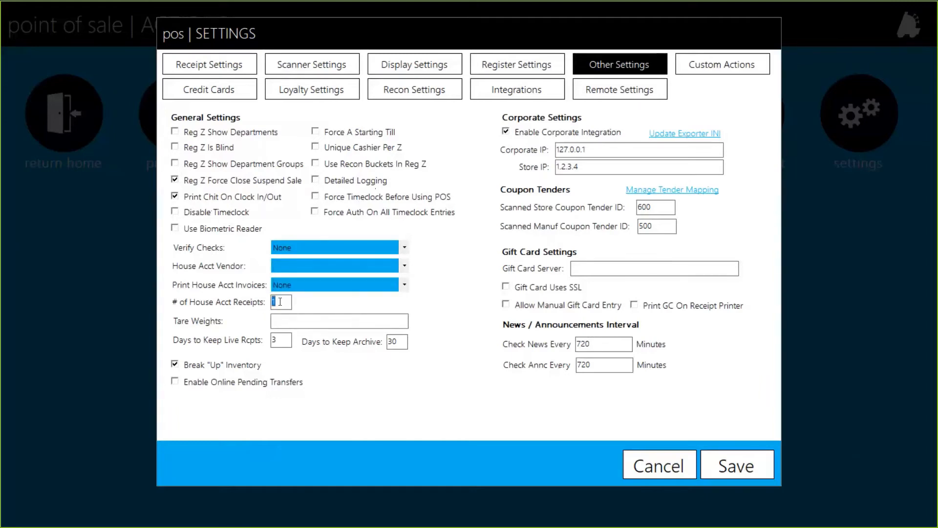
# Step: Examine the tare weights setting and the number of days live and archived receipts are kept
pyautogui.click(282, 322)
pyautogui.doubleClick(285, 343)
pyautogui.click(276, 342)
pyautogui.moveTo(276, 342); pyautogui.dragTo(268, 341)
pyautogui.click(281, 339)
pyautogui.moveTo(177, 367); pyautogui.dragTo(225, 356)
pyautogui.click(287, 340)
pyautogui.moveTo(398, 339); pyautogui.dragTo(380, 337)
pyautogui.click(400, 341)
pyautogui.moveTo(401, 342); pyautogui.dragTo(382, 343)
pyautogui.click(279, 341)
# Step: Turn off Break "Up" Inventory and try Enable Online Pending Transfers, leaving the transfers option off
pyautogui.click(233, 369)
pyautogui.click(238, 387)
# Step: Try adding port :81 to the corporate IP address and remove it again
pyautogui.moveTo(586, 149); pyautogui.dragTo(560, 167)
pyautogui.click(594, 151)
pyautogui.write(':81')
pyautogui.press('BackSpace')
pyautogui.press('BackSpace')
pyautogui.press('BackSpace')
# Step: View the coupon tender mappings, then examine the scanned store and manufacturer coupon tender IDs
pyautogui.click(657, 191)
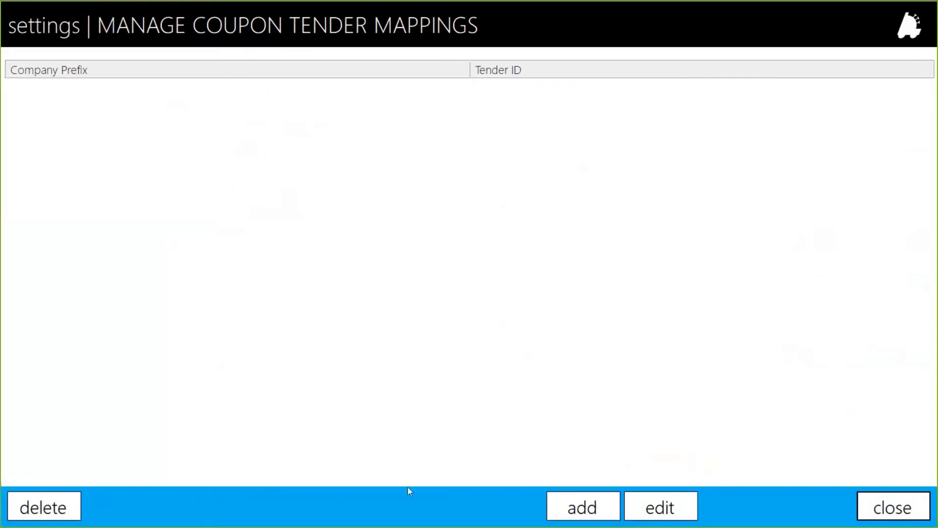
pyautogui.click(888, 508)
pyautogui.doubleClick(645, 207)
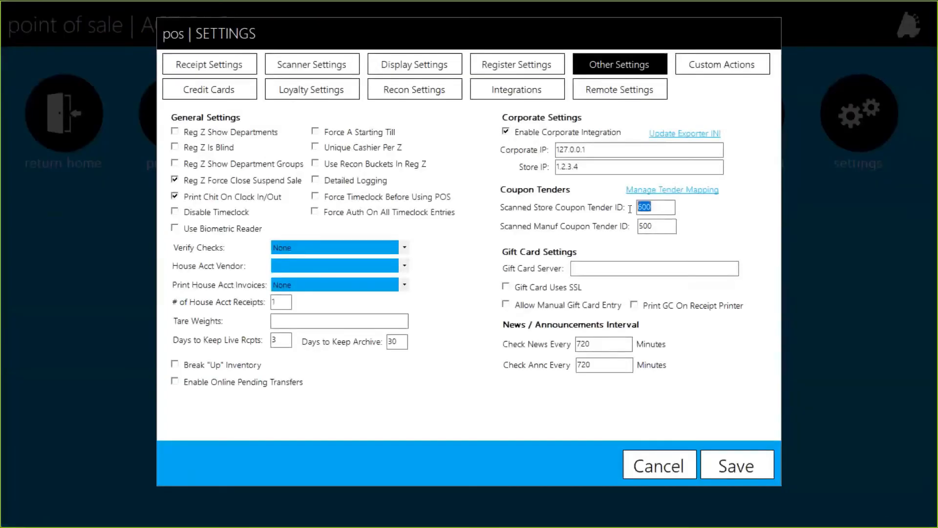
pyautogui.moveTo(655, 226); pyautogui.dragTo(629, 205)
pyautogui.click(646, 225)
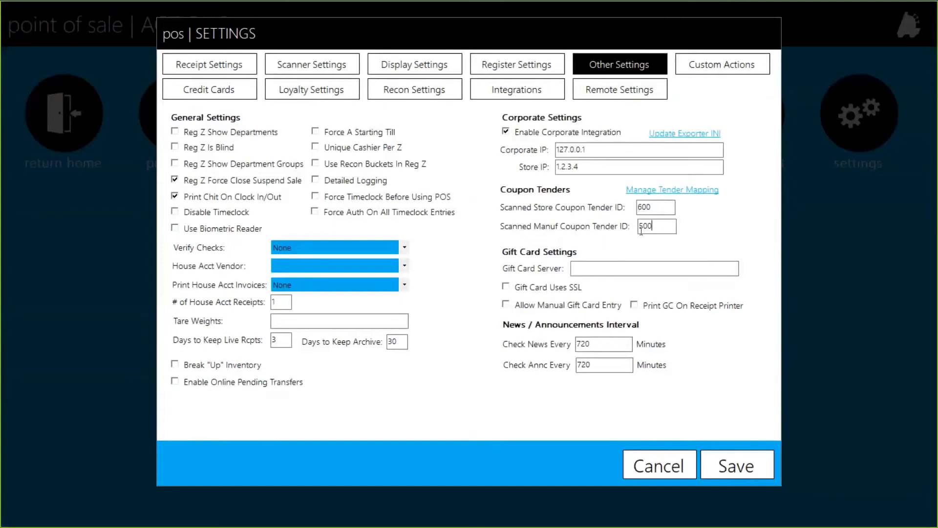
pyautogui.click(651, 206)
# Step: Examine the gift card server and SSL settings and the interval for checking news
pyautogui.click(601, 266)
pyautogui.click(526, 293)
pyautogui.moveTo(592, 343); pyautogui.dragTo(551, 354)
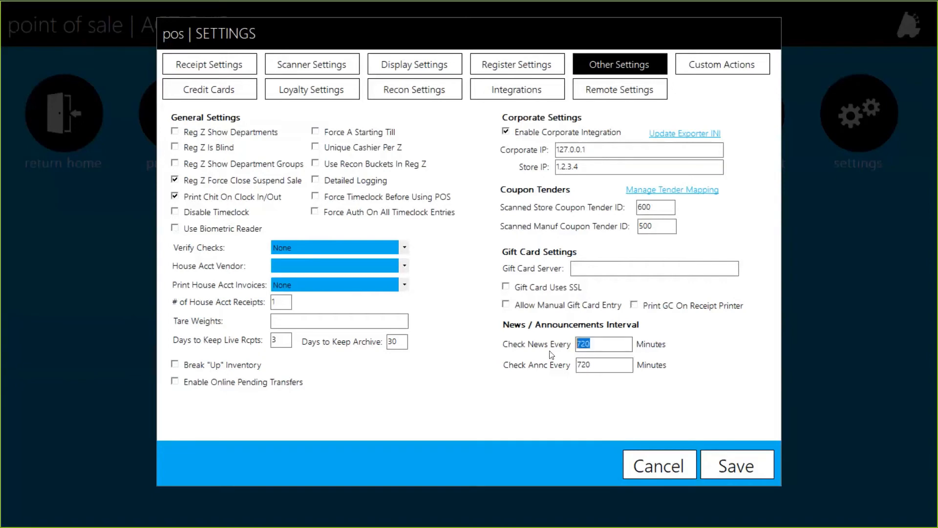
pyautogui.click(600, 343)
# Step: Look over the custom action options and close the POS settings without saving
pyautogui.click(733, 72)
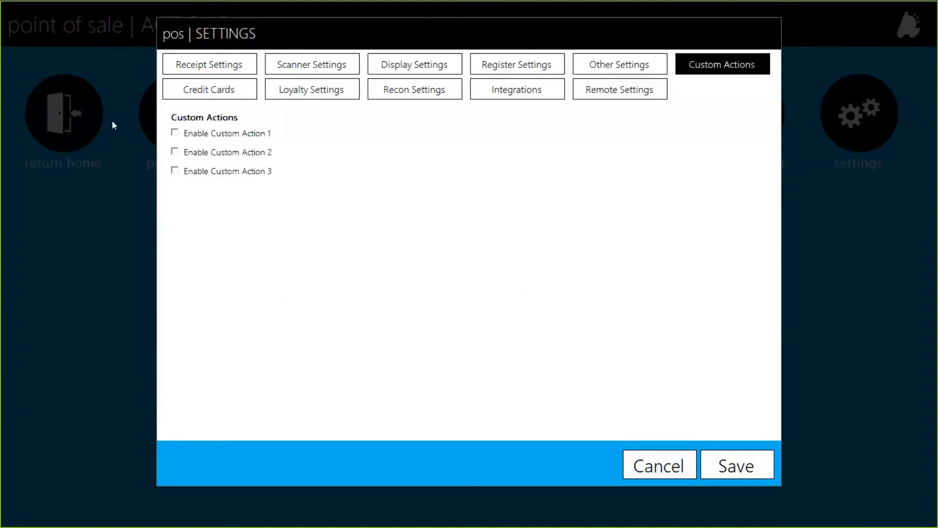
pyautogui.click(651, 463)
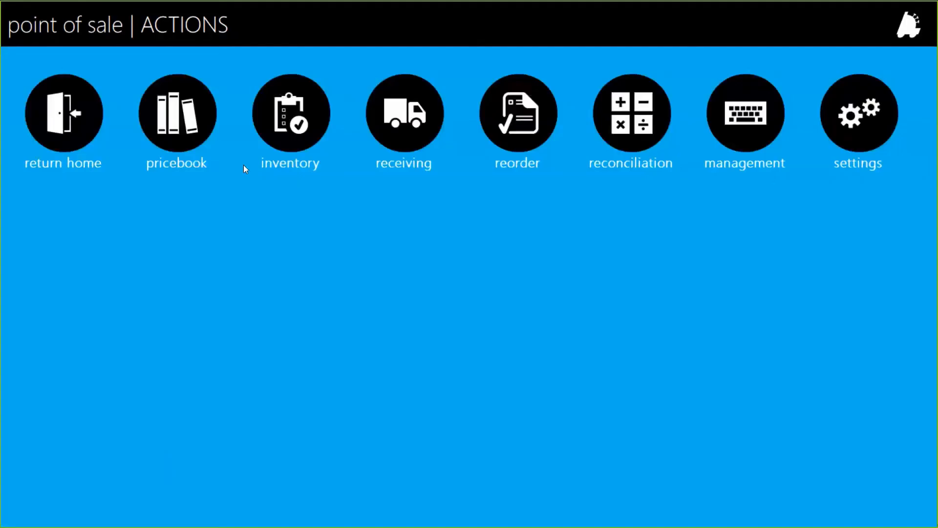
# Step: Open the main point of sale settings again
pyautogui.click(855, 128)
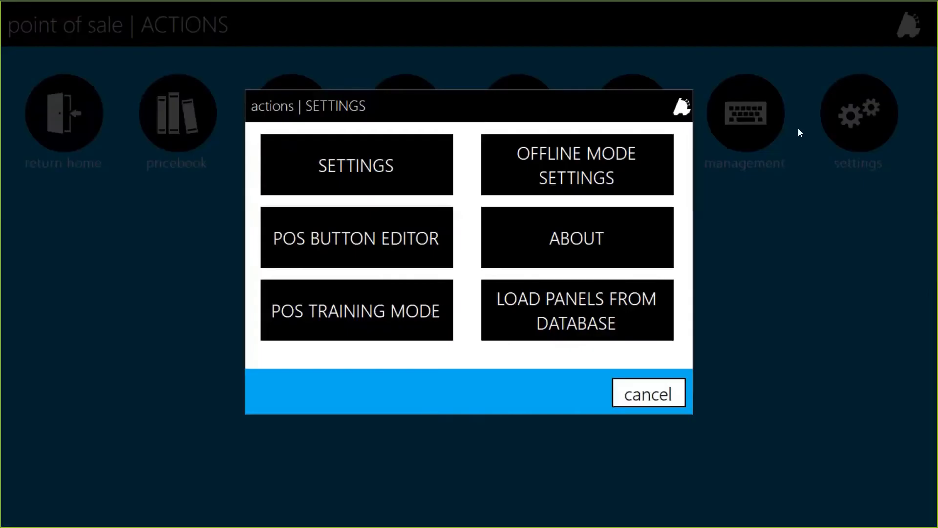
pyautogui.click(406, 155)
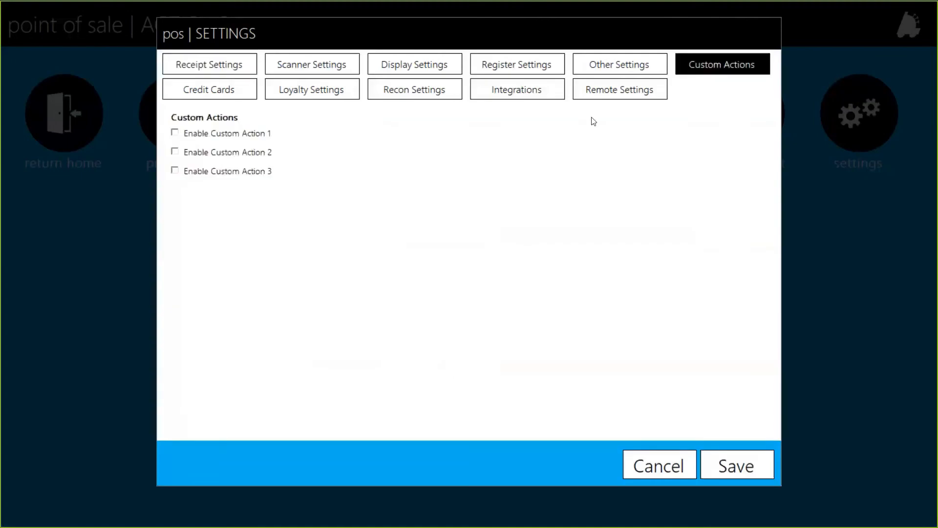
# Step: Try enabling custom action 1 with the caption "Caption", then clear the caption and disable the action
pyautogui.click(225, 133)
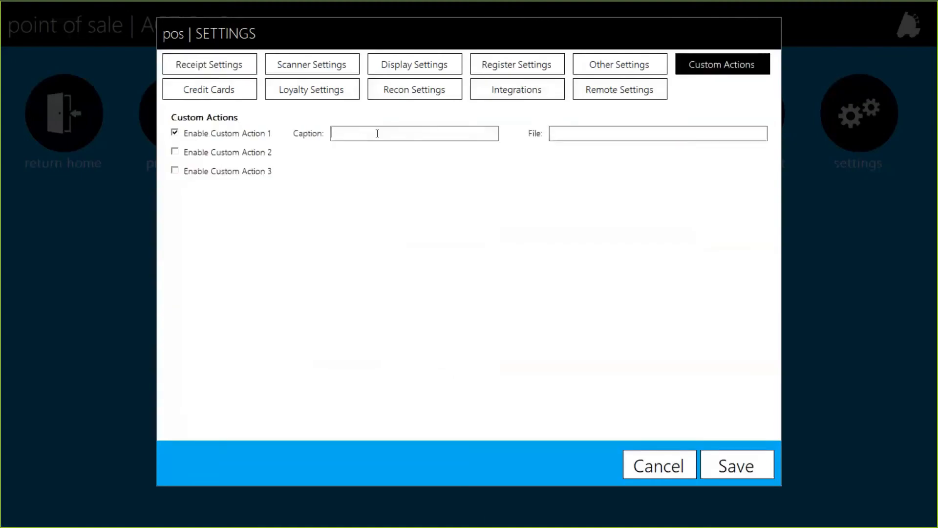
pyautogui.write('Caption')
pyautogui.moveTo(378, 133); pyautogui.dragTo(243, 133)
pyautogui.press('BackSpace')
pyautogui.click(243, 134)
# Step: Bring up the credit card settings and select DataCap as the processor
pyautogui.click(233, 90)
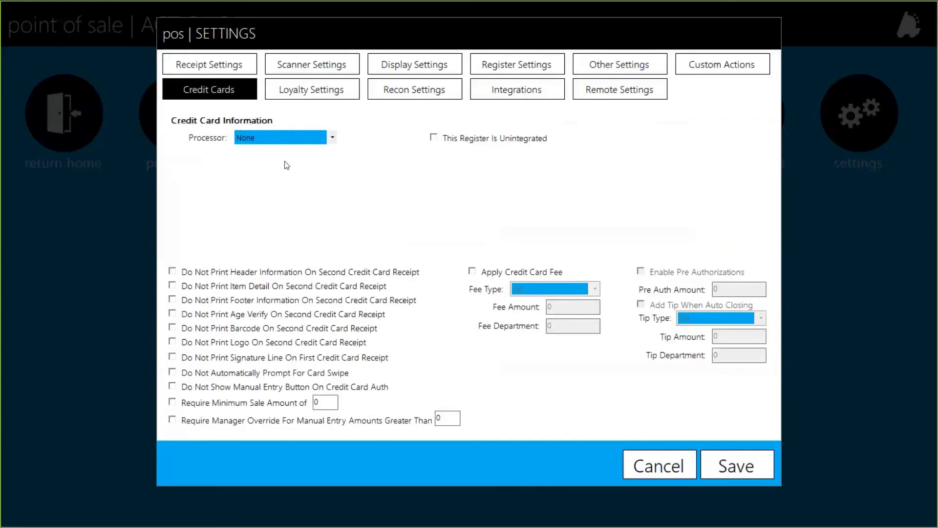
pyautogui.click(310, 138)
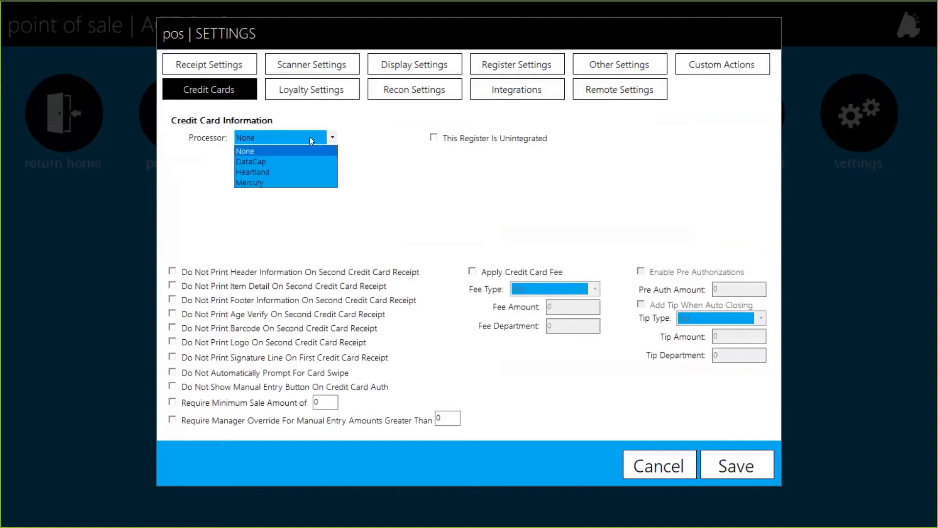
pyautogui.click(271, 163)
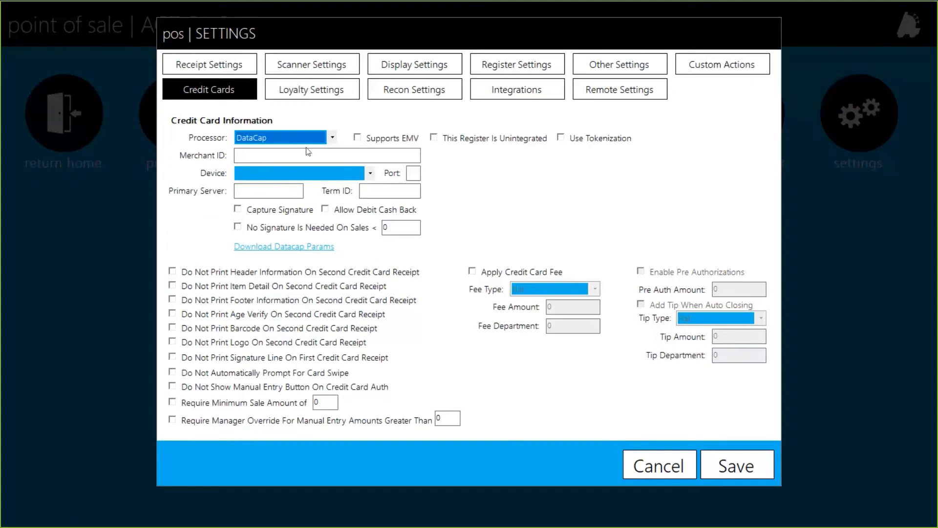
# Step: Examine DataCap's merchant ID, device, port, primary server and terminal ID fields
pyautogui.click(249, 155)
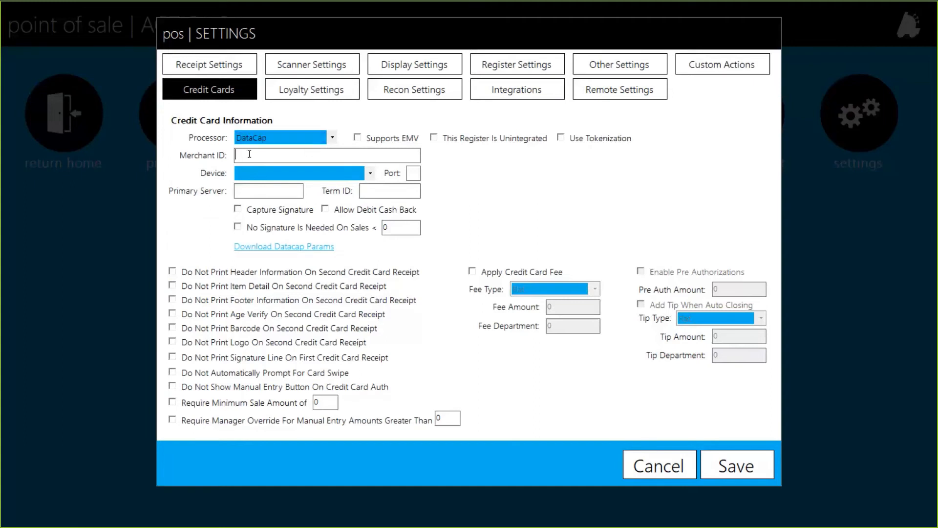
pyautogui.click(245, 175)
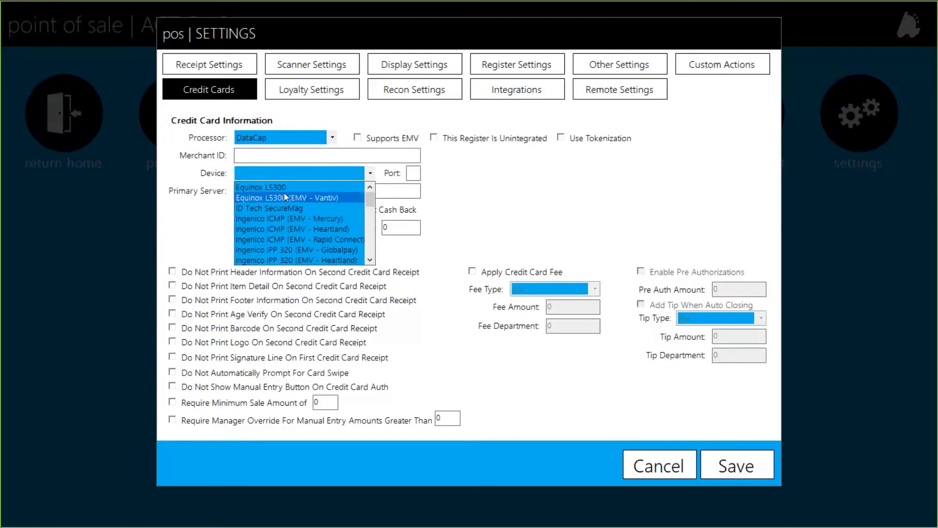
pyautogui.click(280, 176)
pyautogui.click(413, 171)
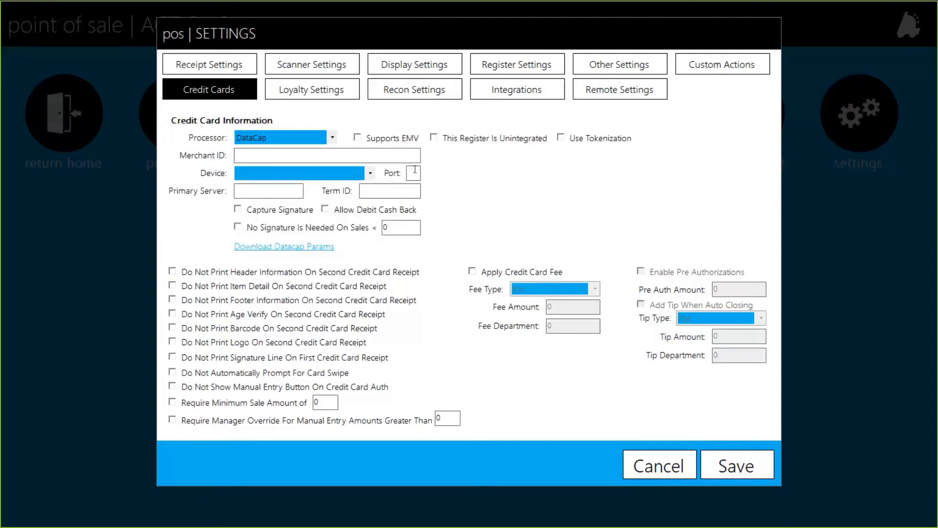
pyautogui.click(274, 189)
pyautogui.click(396, 187)
# Step: Try the DataCap options for signature capture, debit cash back and no signature on sales under 25
pyautogui.click(350, 213)
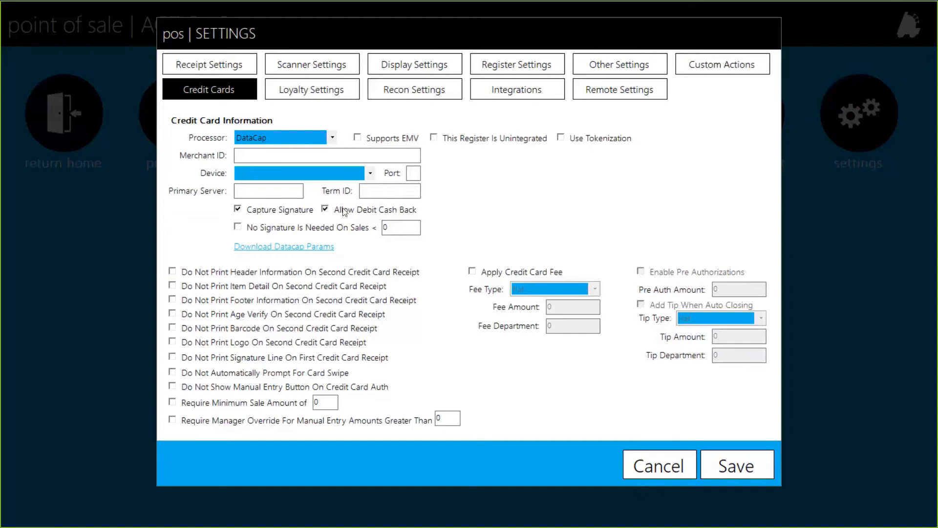
pyautogui.click(301, 212)
pyautogui.click(395, 229)
pyautogui.write('25')
pyautogui.click(277, 230)
# Step: Switch the processor to Heartland and examine its device choices, connection mode, IP and port fields
pyautogui.click(273, 138)
pyautogui.click(256, 171)
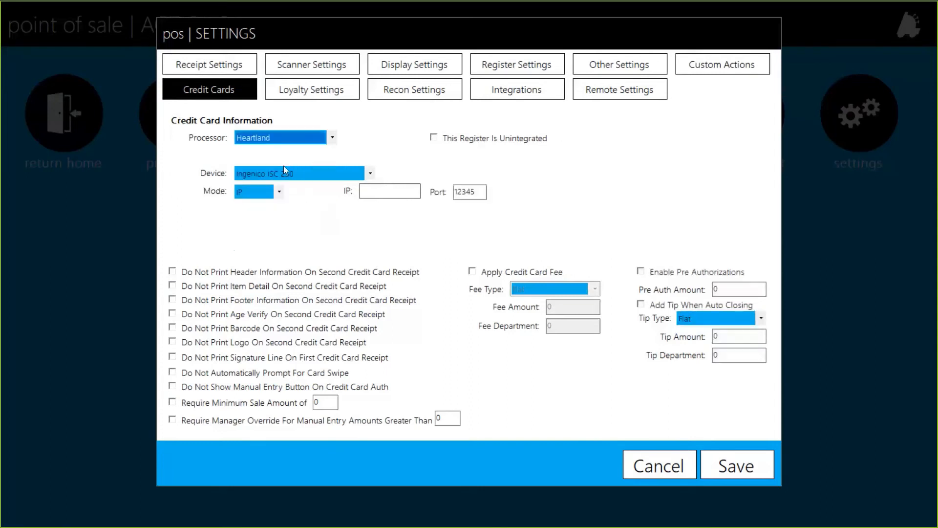
pyautogui.click(293, 175)
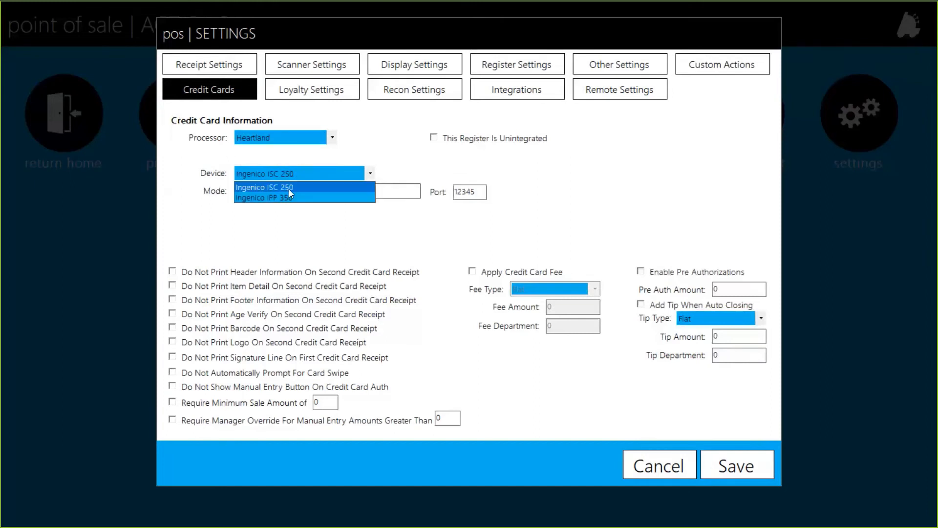
pyautogui.click(294, 174)
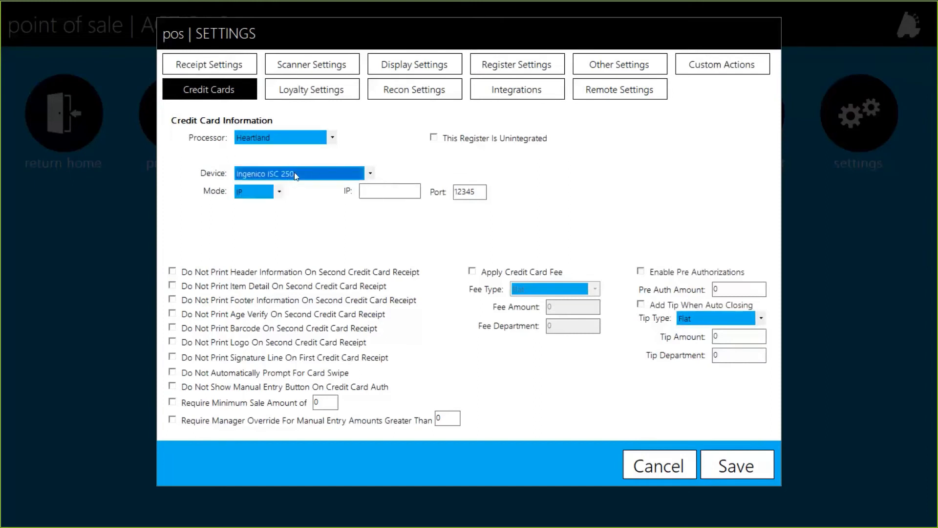
pyautogui.click(272, 194)
pyautogui.click(259, 206)
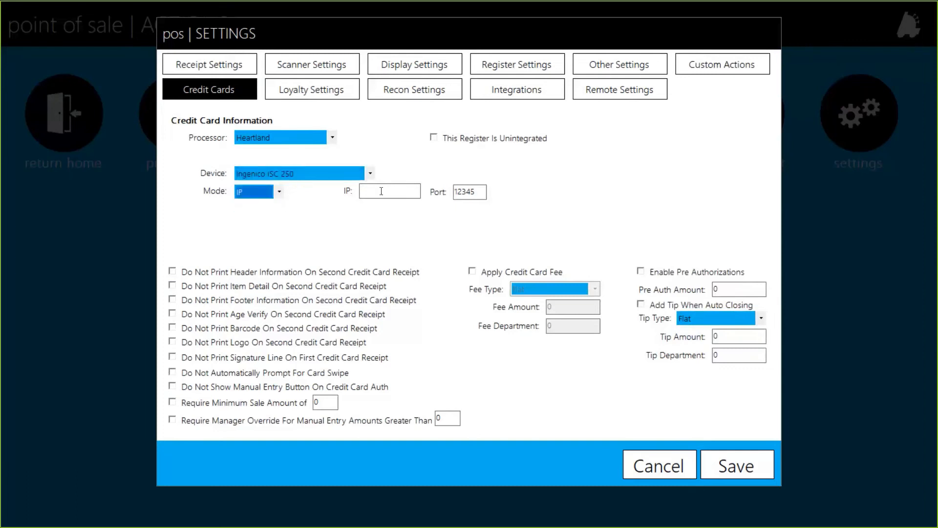
pyautogui.click(381, 191)
pyautogui.press('Tab')
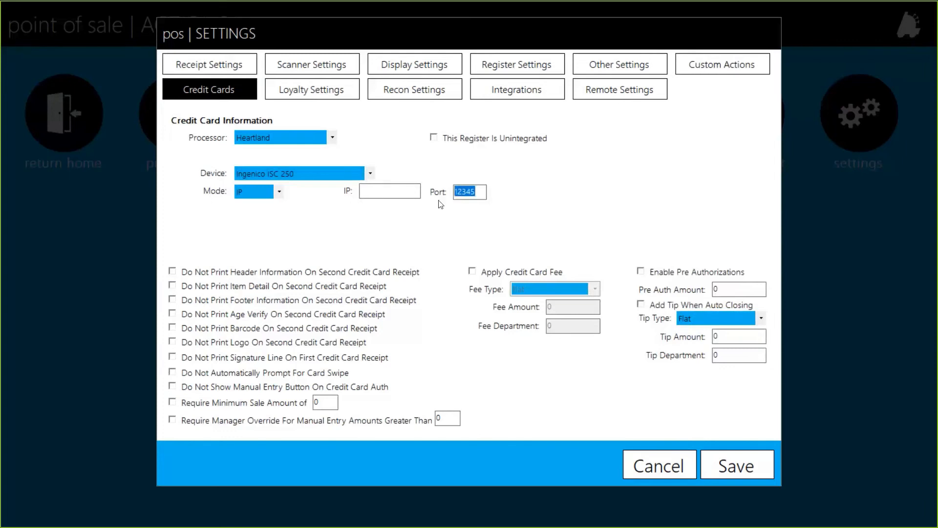
# Step: Select Mercury as the processor to view its merchant and server fields, then switch back to DataCap
pyautogui.click(279, 138)
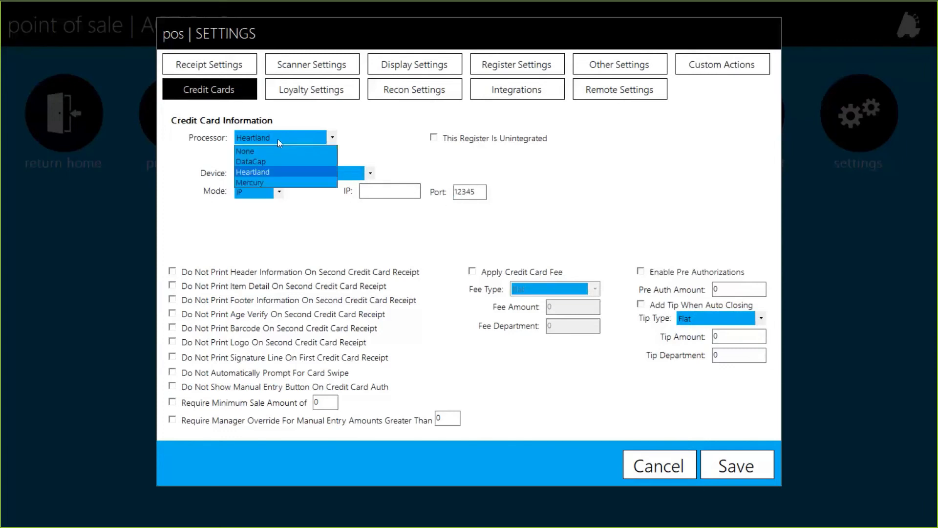
pyautogui.click(257, 181)
pyautogui.click(257, 155)
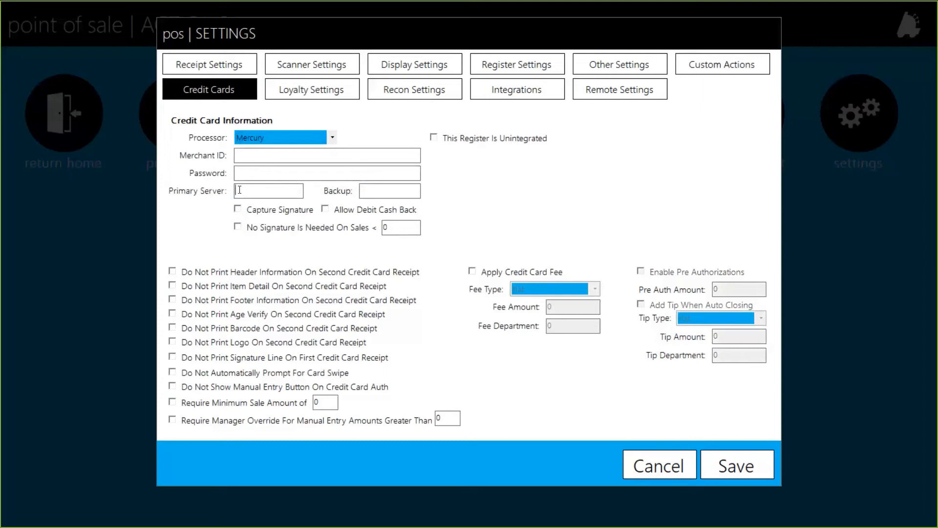
pyautogui.click(274, 137)
pyautogui.click(270, 162)
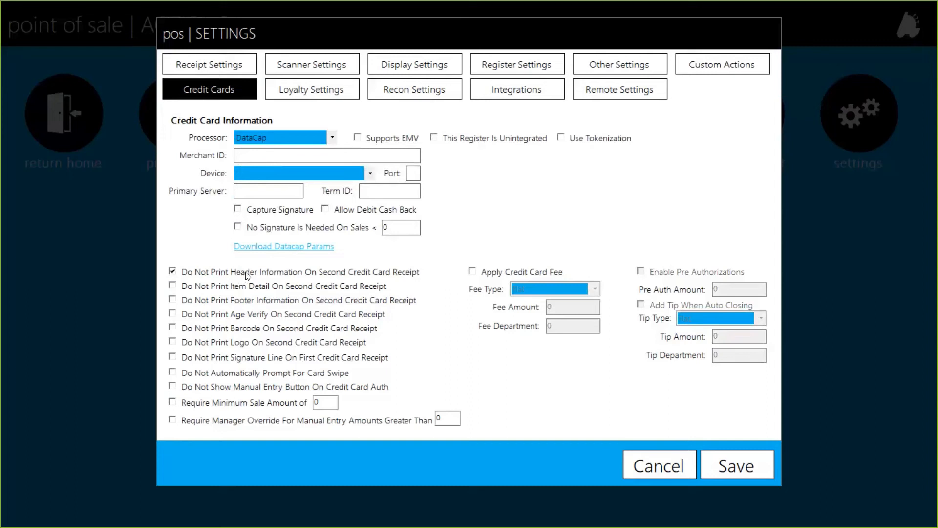
# Step: Try the options that leave header, item detail, footer, age verify, barcode, logo and signature line off credit card receipts, and turn them off again
pyautogui.click(247, 275)
pyautogui.click(231, 289)
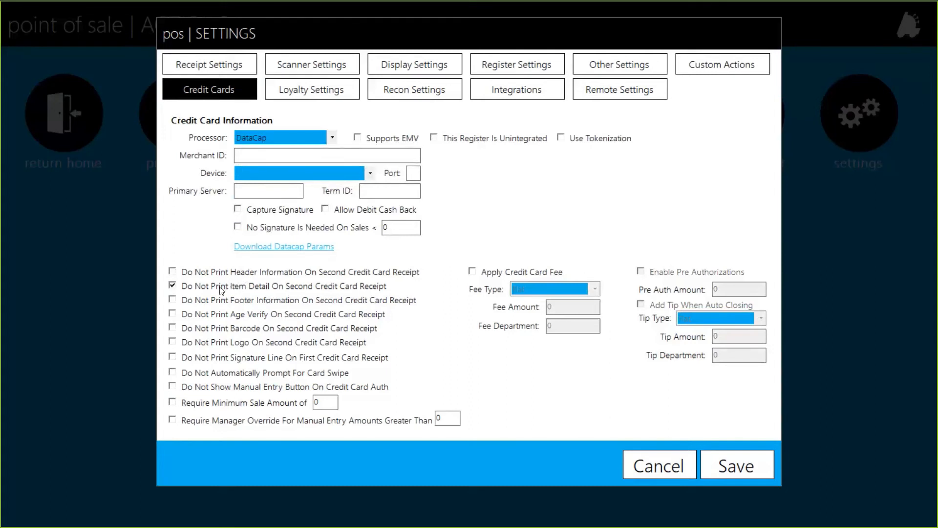
pyautogui.click(203, 319)
pyautogui.click(254, 341)
pyautogui.click(210, 357)
pyautogui.click(194, 341)
pyautogui.click(194, 329)
pyautogui.click(194, 315)
pyautogui.click(201, 301)
# Step: Try the options for the automatic card swipe prompt, the manual entry button and the minimum sale amount
pyautogui.click(288, 376)
pyautogui.click(265, 390)
pyautogui.click(266, 389)
pyautogui.press('Tab')
pyautogui.click(279, 408)
# Step: Set the manual entry amount that requires a manager override to 50, leaving the override option disabled
pyautogui.click(236, 424)
pyautogui.moveTo(447, 422); pyautogui.dragTo(438, 423)
pyautogui.write('50')
pyautogui.click(398, 420)
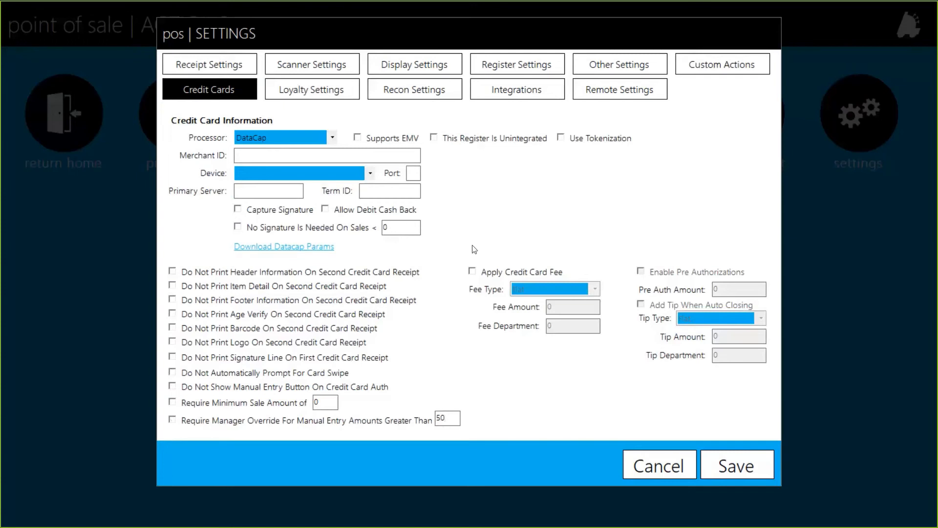
# Step: Apply a credit card fee of type Flat with an amount of .25
pyautogui.click(507, 275)
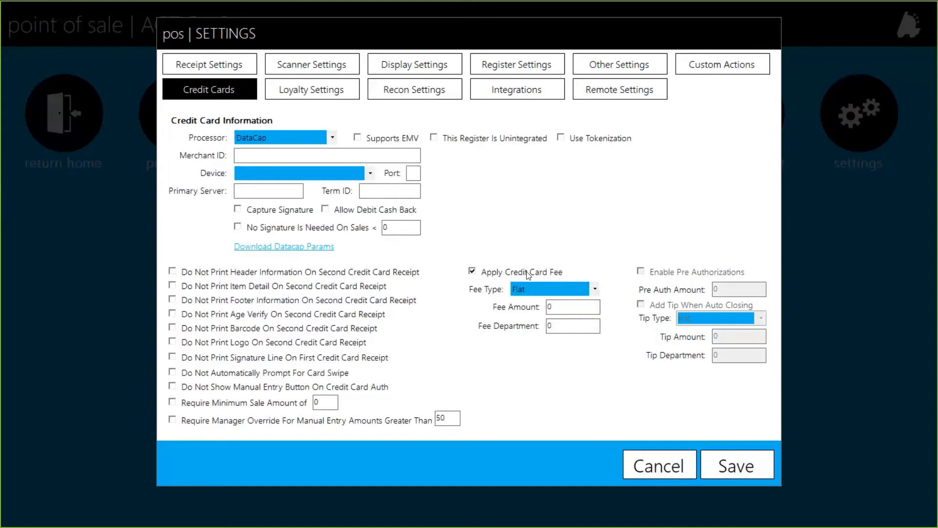
pyautogui.click(555, 292)
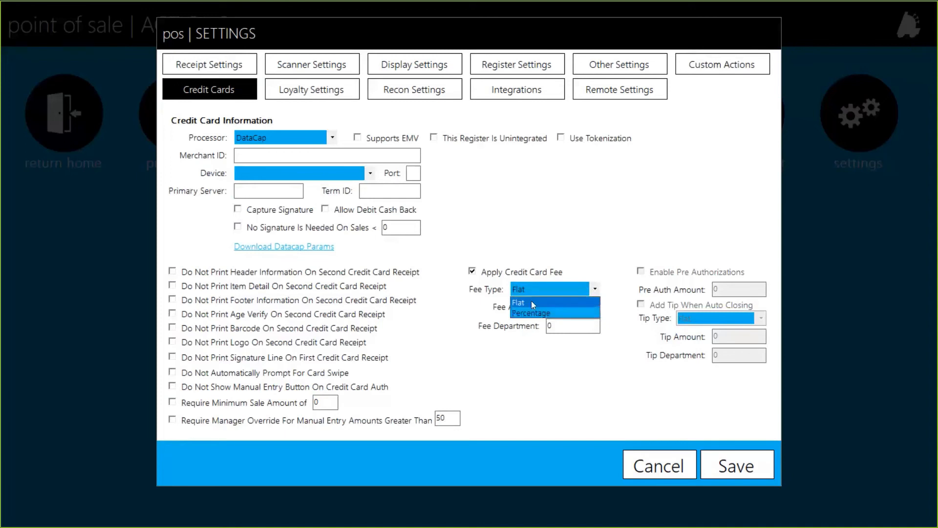
pyautogui.click(531, 300)
pyautogui.press('Tab')
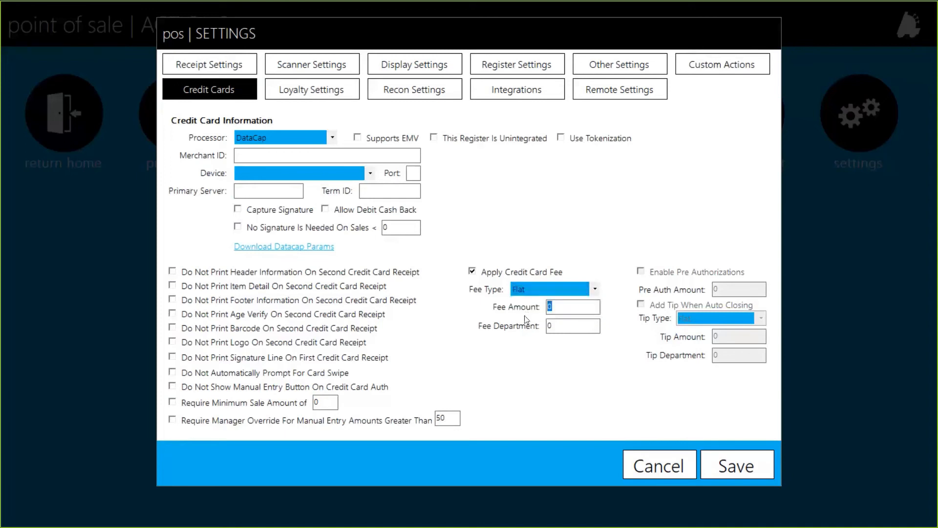
pyautogui.write('.25')
# Step: Change the credit card fee to Percentage with an amount of 2, then turn the fee off
pyautogui.click(533, 292)
pyautogui.click(546, 314)
pyautogui.press('Tab')
pyautogui.write('2')
pyautogui.press('Tab')
pyautogui.click(522, 272)
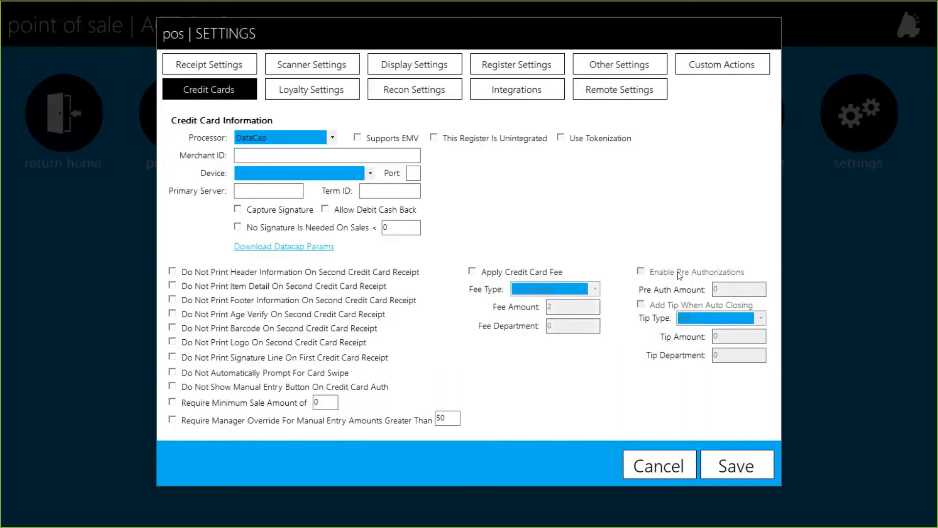
# Step: Select Heartland as the processor and check the tip type choices, keeping Flat
pyautogui.click(264, 141)
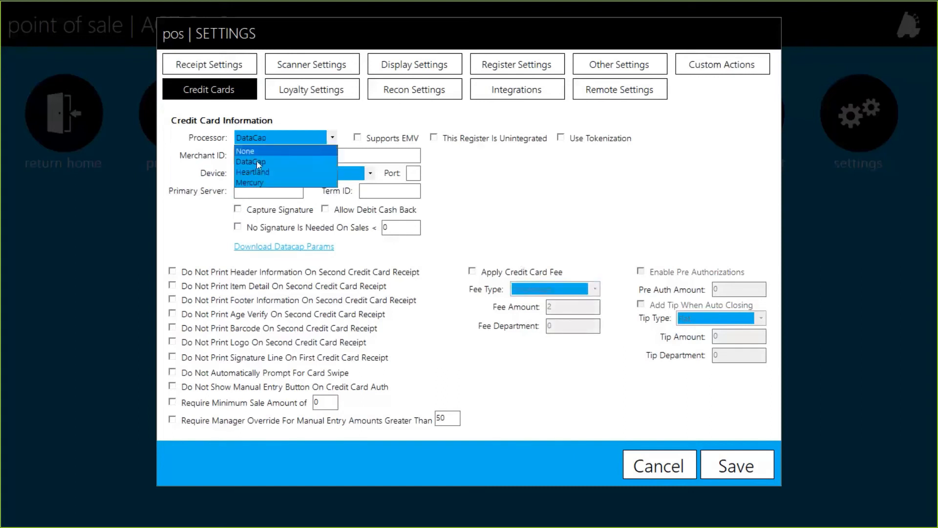
pyautogui.click(251, 173)
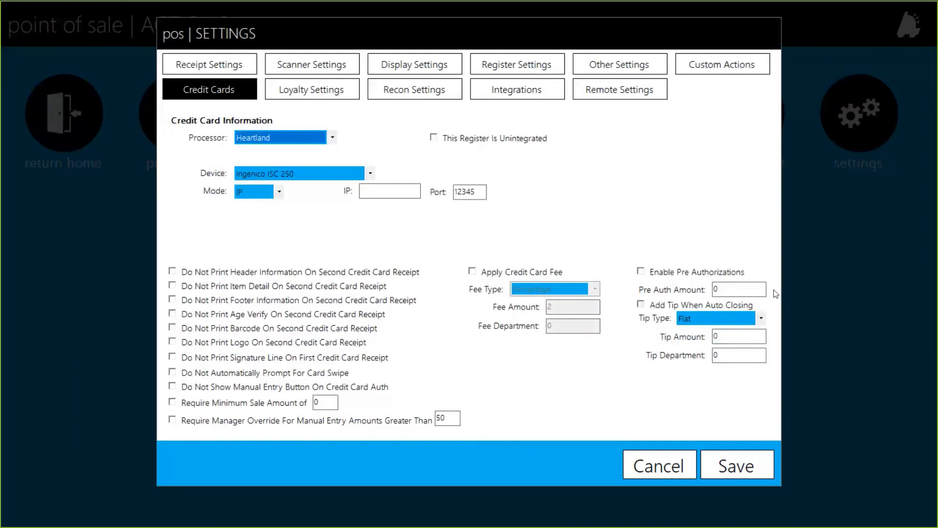
pyautogui.click(704, 320)
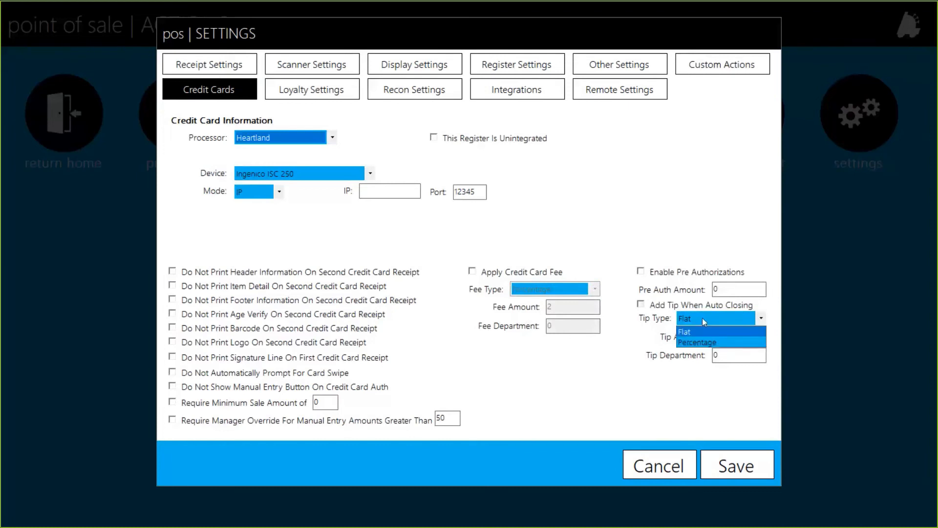
pyautogui.click(696, 329)
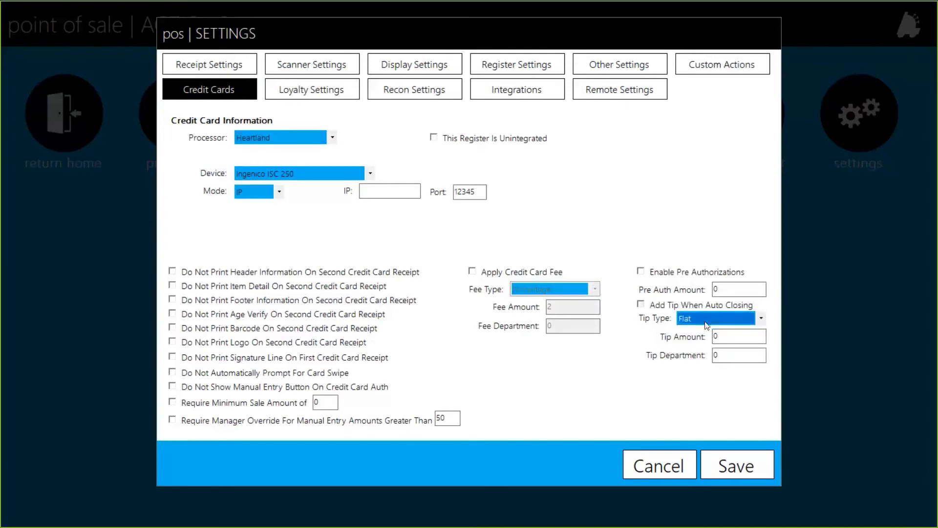
# Step: Bring up the loyalty settings and look through the loyalty types, keeping Enhanced
pyautogui.click(306, 87)
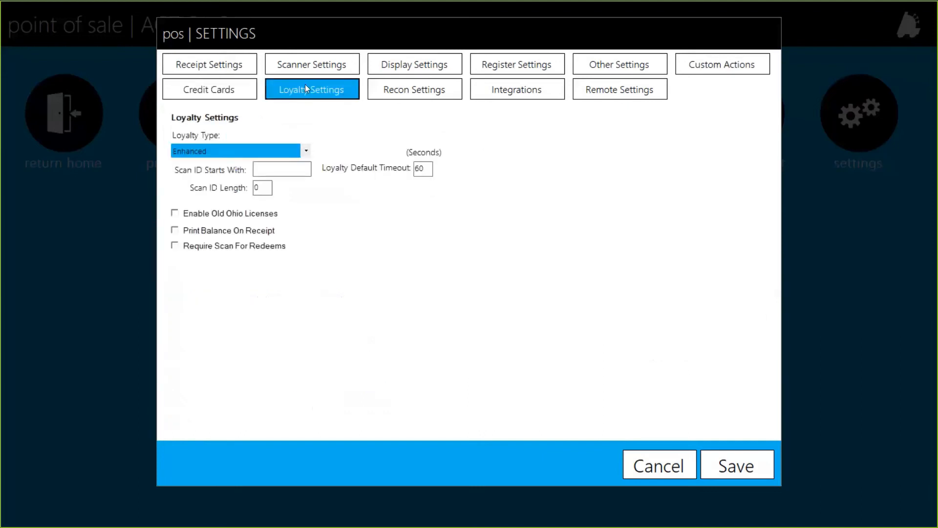
pyautogui.click(180, 147)
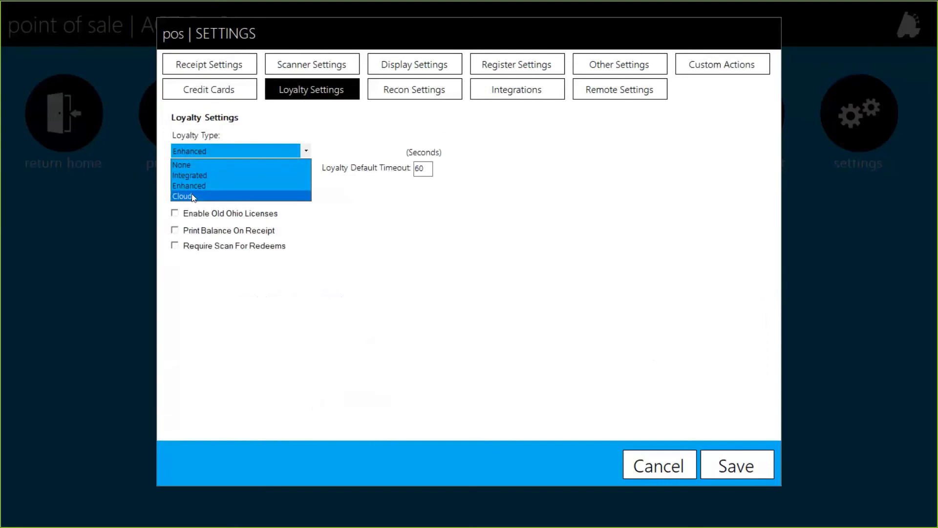
pyautogui.click(259, 152)
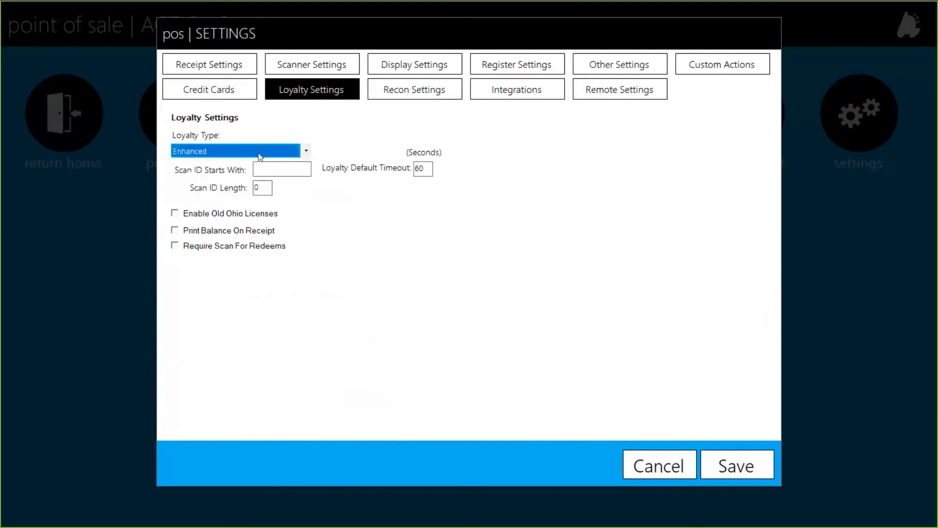
# Step: Set the loyalty scan ID to start with 1 and the loyalty default timeout to 5 seconds
pyautogui.click(299, 168)
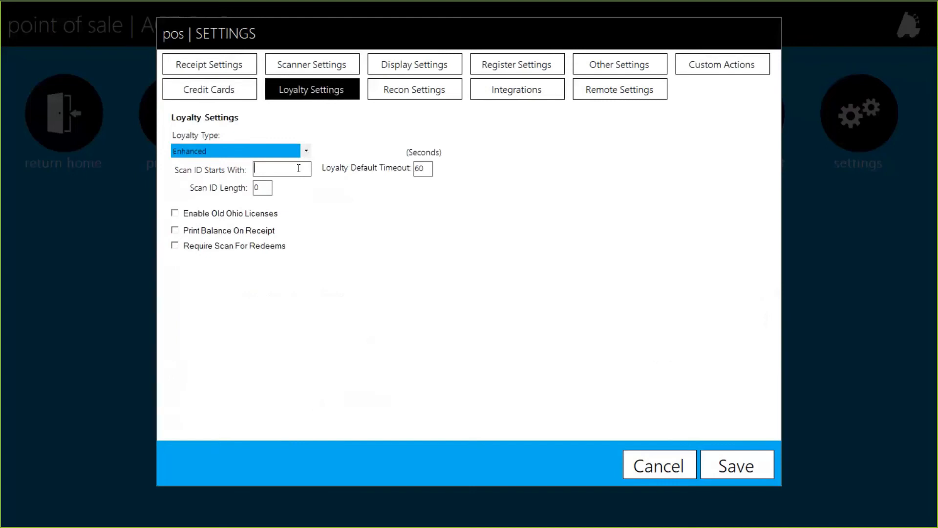
pyautogui.write('1')
pyautogui.press('Tab')
pyautogui.write('5')
pyautogui.press('Tab')
pyautogui.click(254, 171)
pyautogui.moveTo(265, 190); pyautogui.dragTo(254, 190)
# Step: Enable old Ohio licenses for loyalty and toggle printing the balance on the receipt
pyautogui.click(211, 218)
pyautogui.click(207, 235)
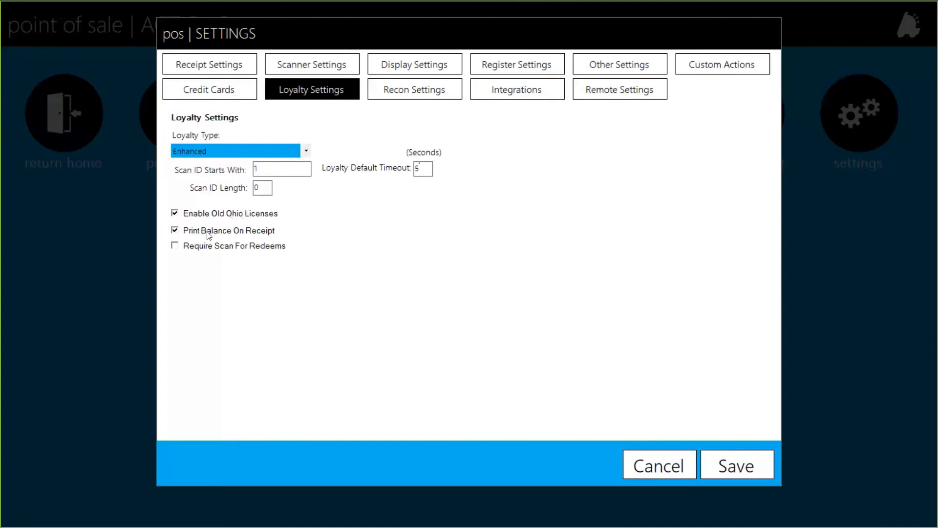
pyautogui.click(265, 228)
# Step: In the reconciliation settings, turn off blind shift recons and enable editable shift recon deposits and multiple lottery Z's
pyautogui.click(411, 89)
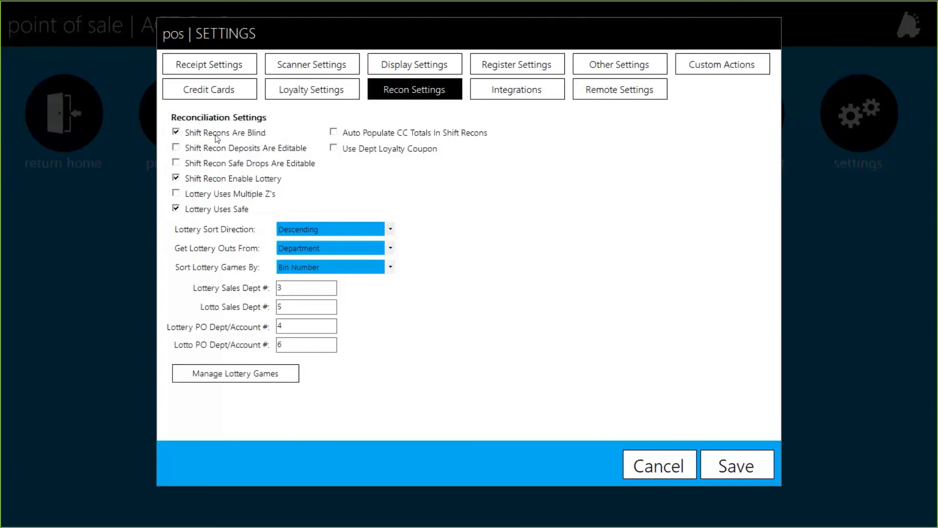
pyautogui.click(217, 138)
pyautogui.click(236, 180)
# Step: Check the choices for lottery sort direction, lottery outs source and game sorting, keeping Descending, Department and Bin Number
pyautogui.click(303, 227)
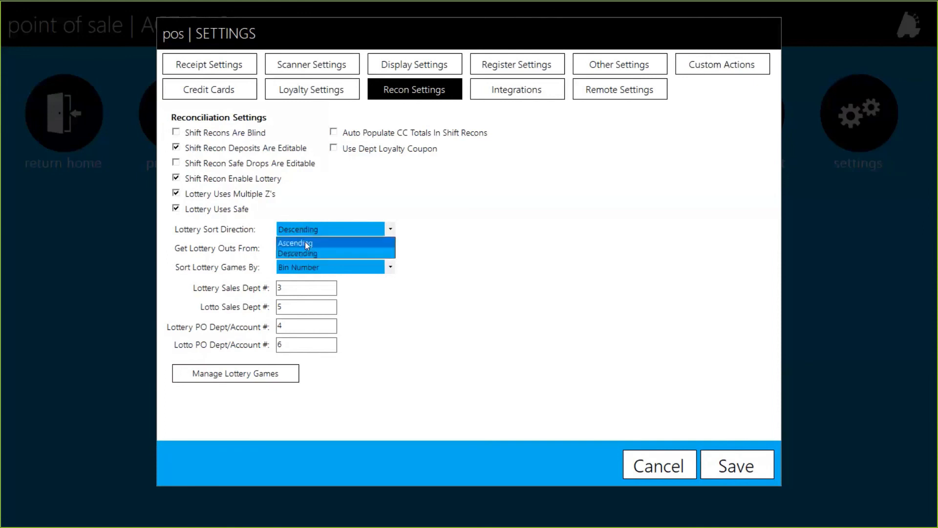
pyautogui.click(310, 253)
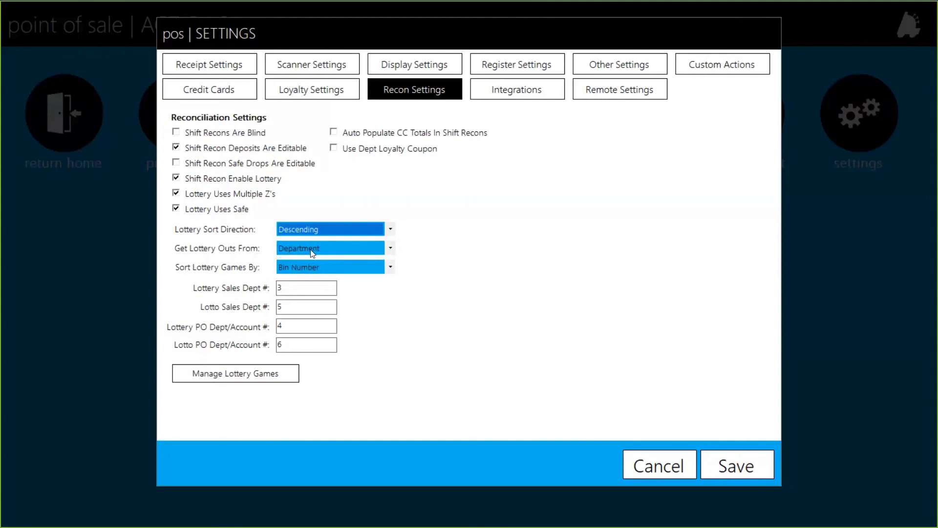
pyautogui.click(313, 250)
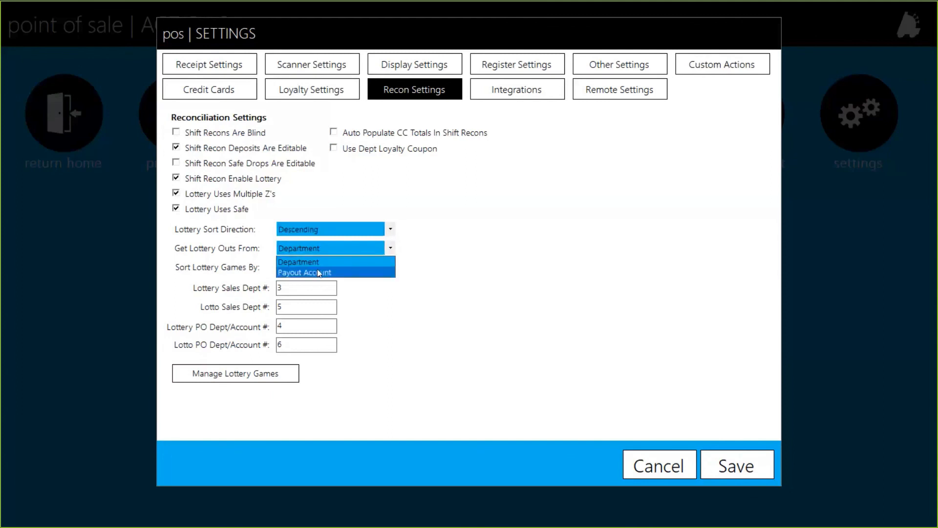
pyautogui.click(319, 263)
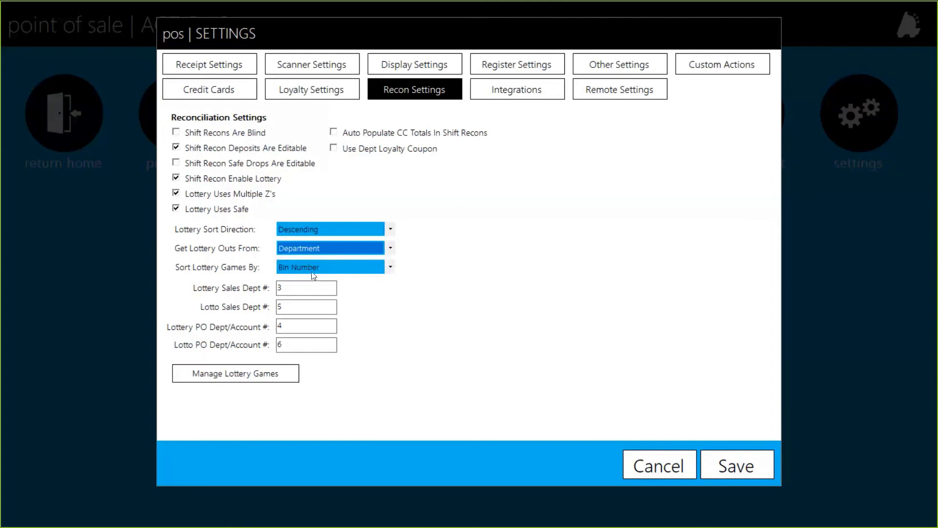
pyautogui.click(312, 268)
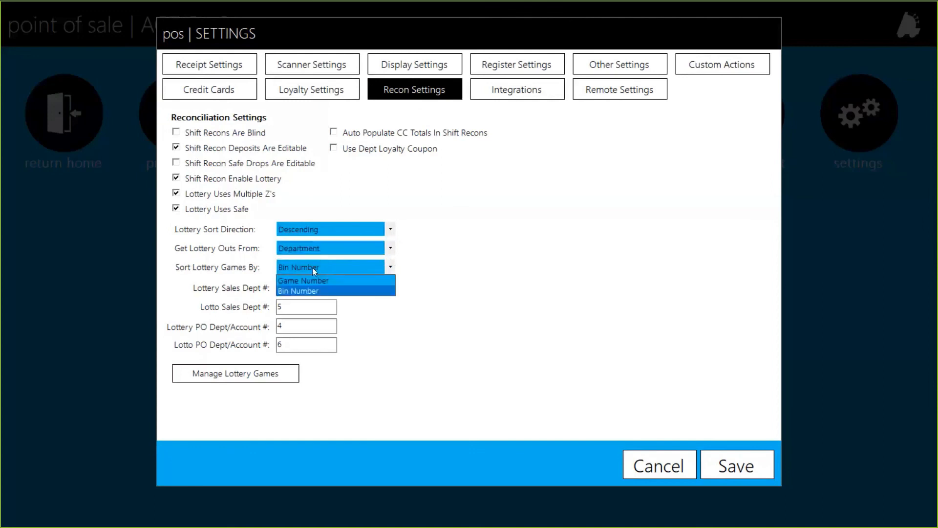
pyautogui.click(311, 265)
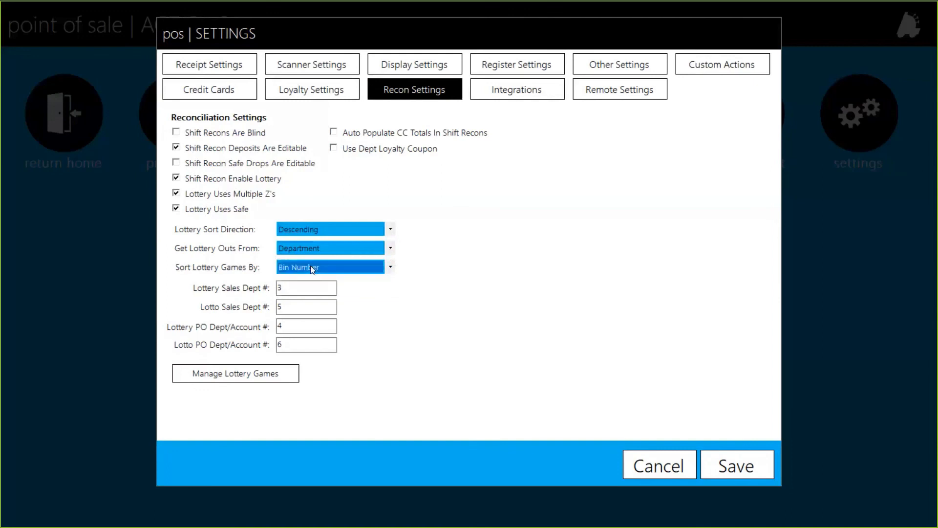
# Step: Review the lottery and lotto sales and payout department numbers, and view the list of managed lottery games
pyautogui.click(277, 288)
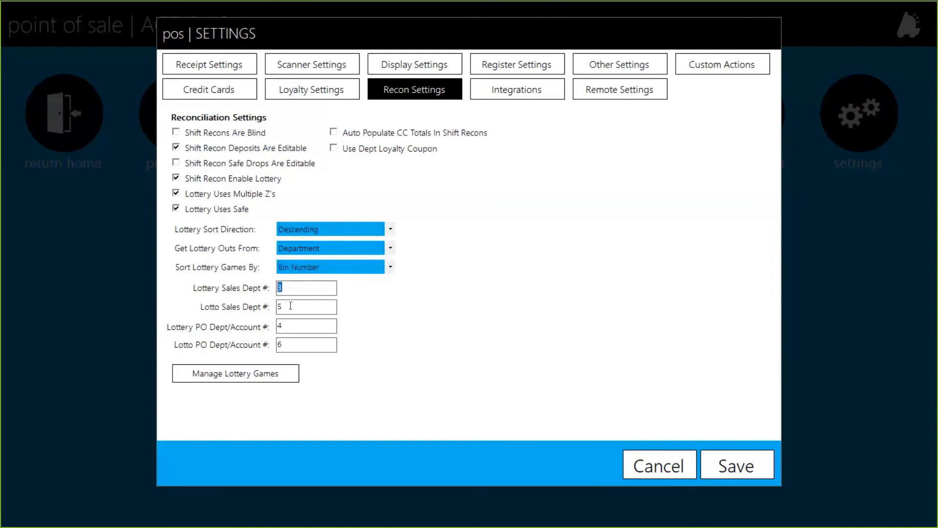
pyautogui.press('Tab')
pyautogui.click(286, 307)
pyautogui.moveTo(291, 325); pyautogui.dragTo(270, 344)
pyautogui.moveTo(291, 328); pyautogui.dragTo(278, 329)
pyautogui.moveTo(291, 345); pyautogui.dragTo(262, 346)
pyautogui.click(249, 380)
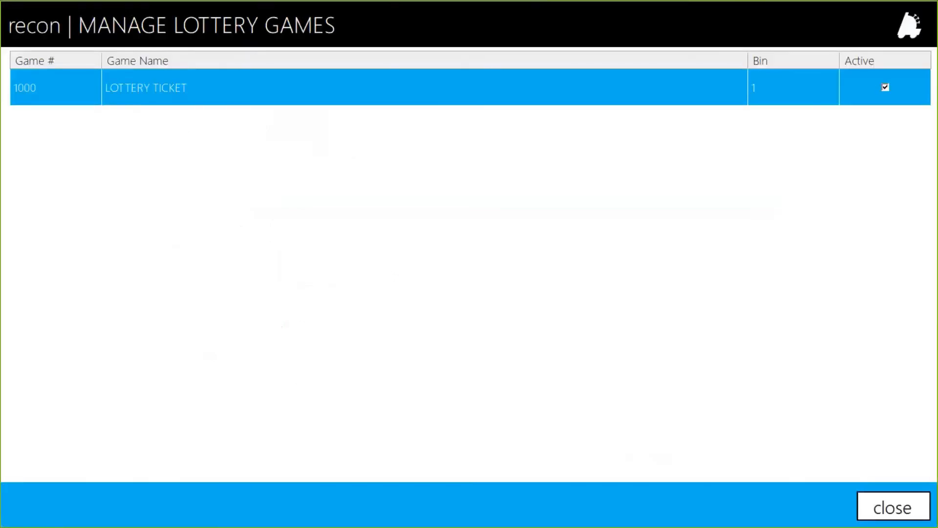
pyautogui.click(910, 504)
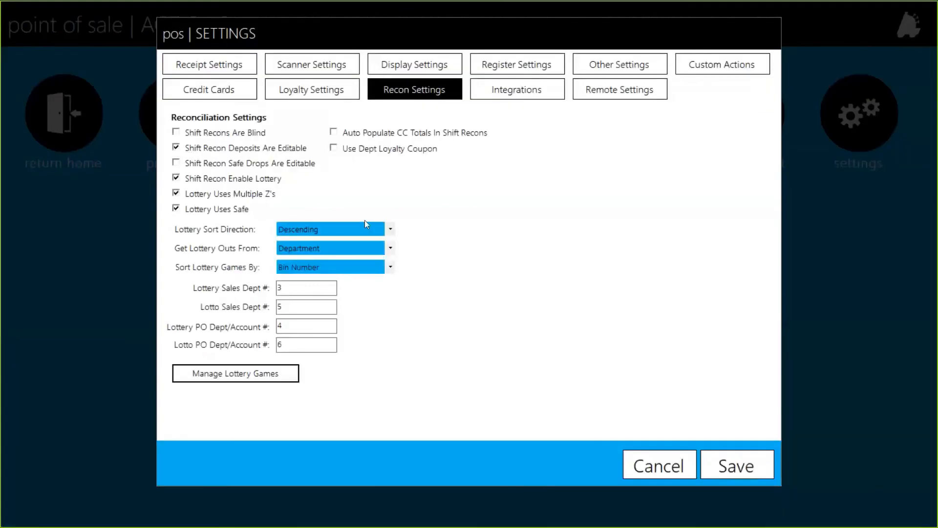
# Step: Enable auto-populating CC totals in shift recons and toggle the use of the department loyalty coupon
pyautogui.click(370, 134)
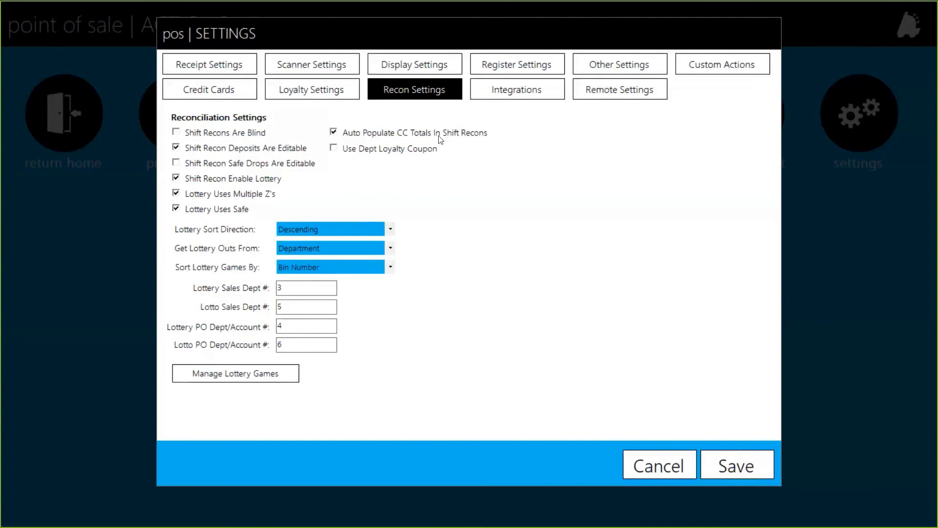
pyautogui.click(417, 152)
pyautogui.click(385, 169)
# Step: Examine the integration settings: PC Payroll company ID and password, and the Control Center ID, login, password and base URL
pyautogui.click(536, 87)
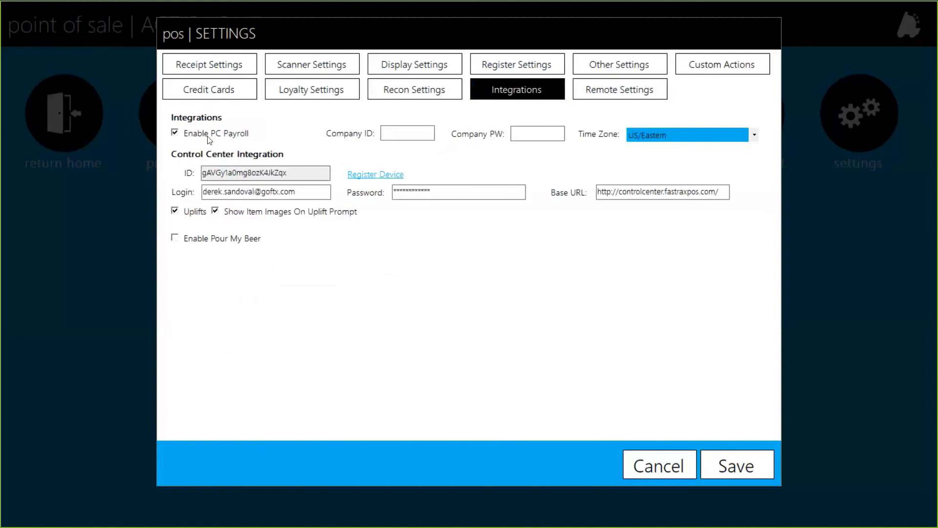
pyautogui.click(411, 132)
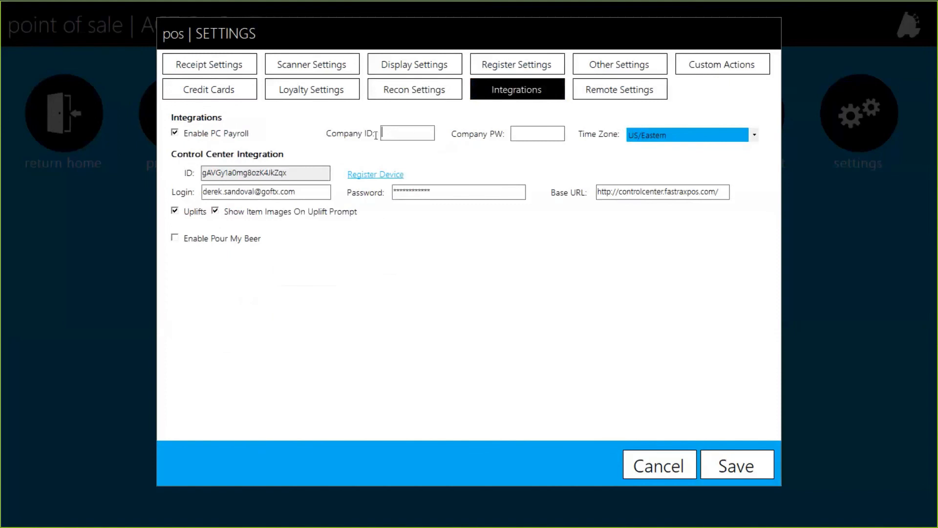
pyautogui.click(546, 132)
pyautogui.moveTo(308, 194); pyautogui.dragTo(234, 195)
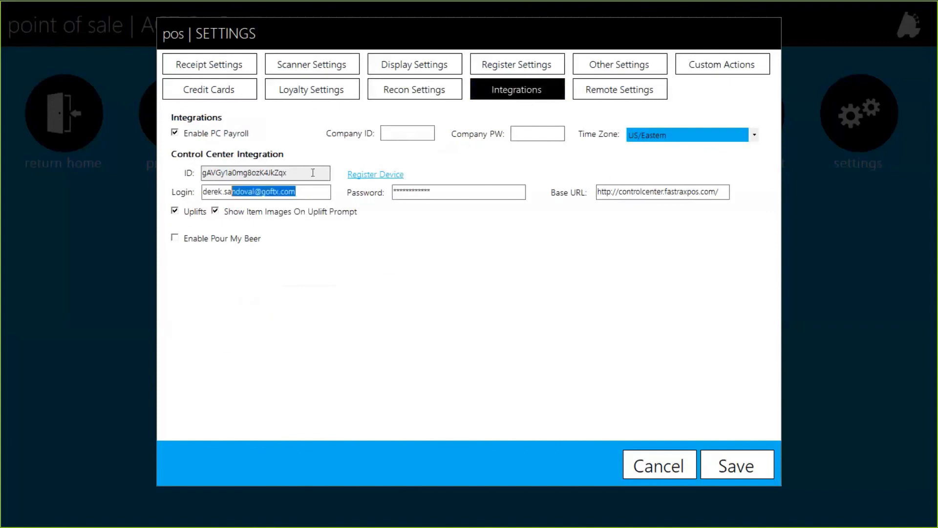
pyautogui.moveTo(312, 173); pyautogui.dragTo(183, 173)
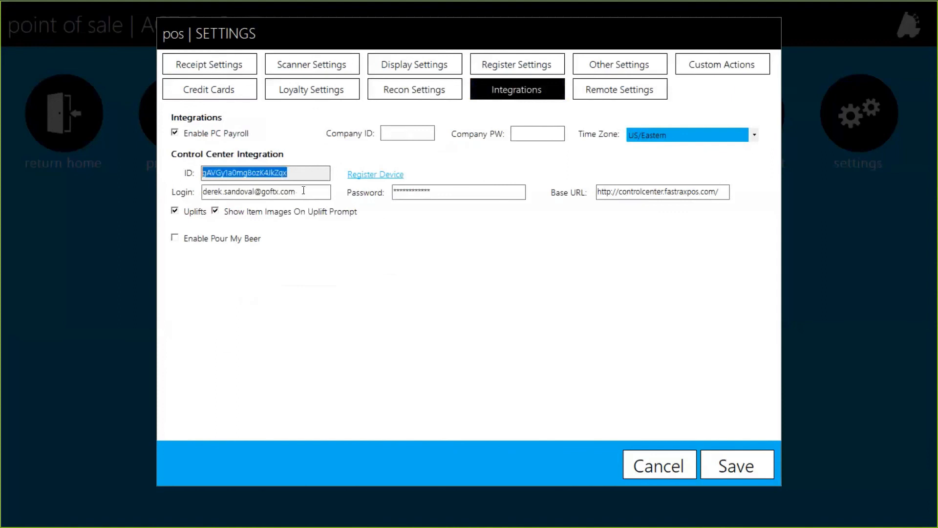
pyautogui.moveTo(304, 190); pyautogui.dragTo(203, 192)
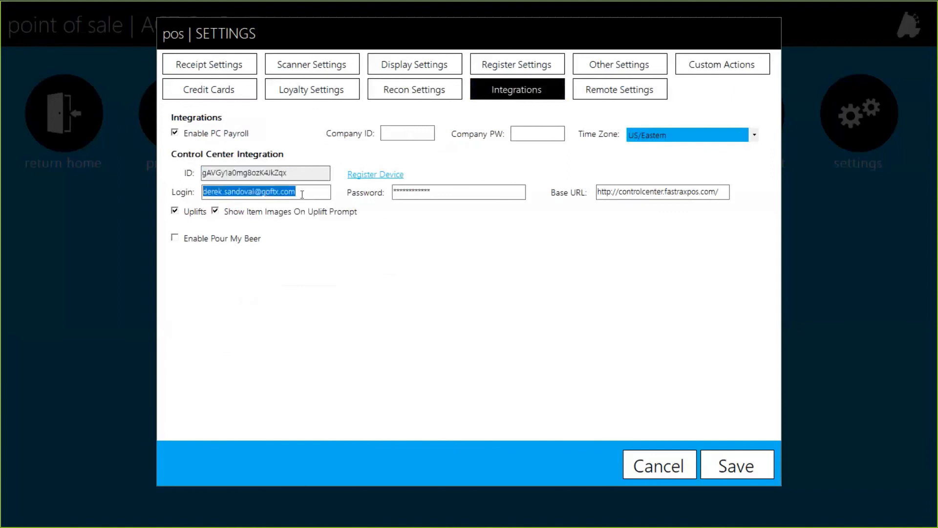
pyautogui.moveTo(443, 192); pyautogui.dragTo(402, 197)
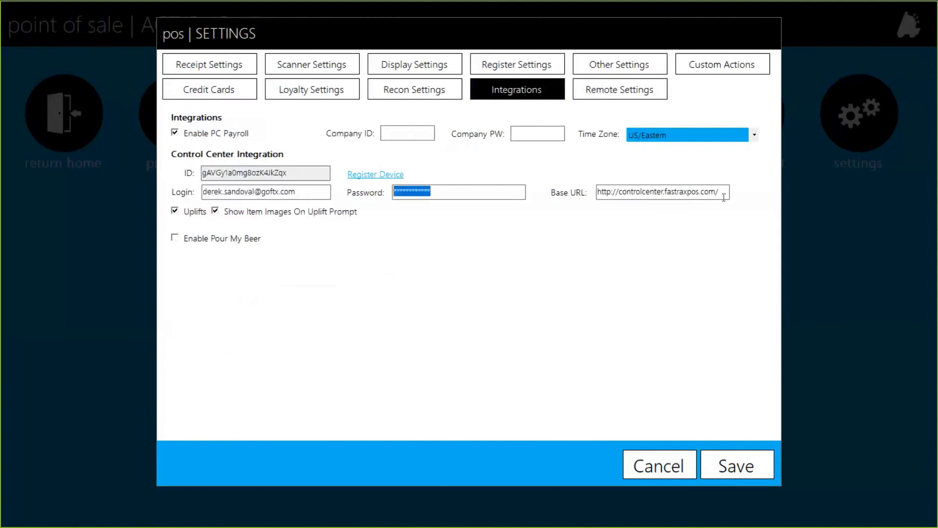
pyautogui.moveTo(724, 197); pyautogui.dragTo(597, 195)
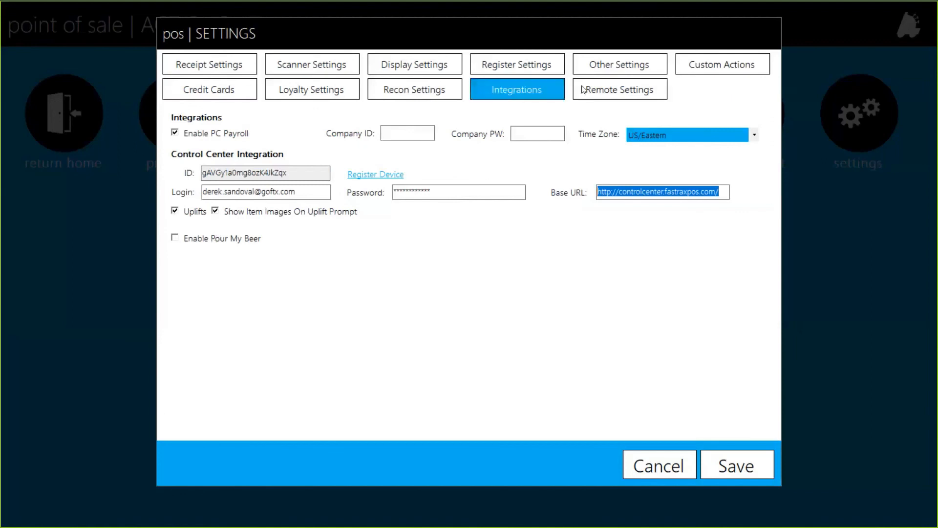
# Step: In the remote settings, make this the remote print server with remote printer None, and enable the remote monitor
pyautogui.click(612, 89)
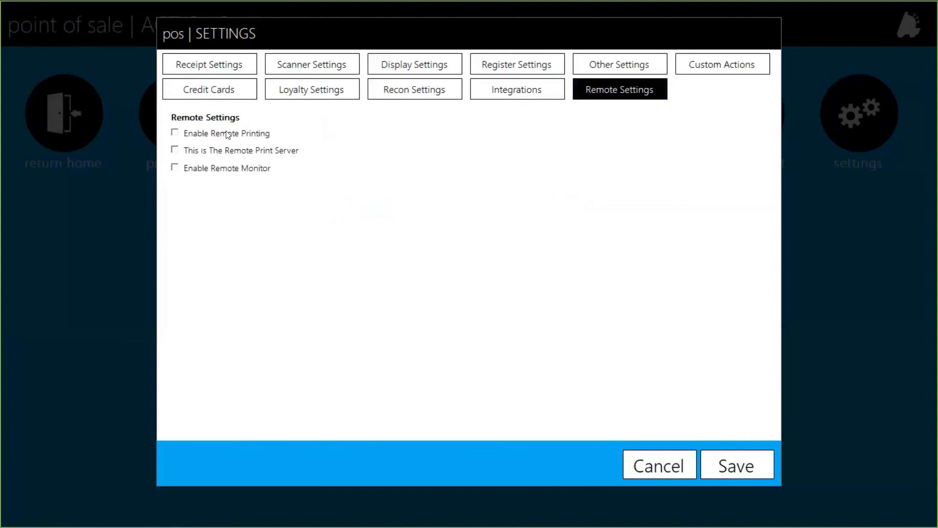
pyautogui.click(241, 158)
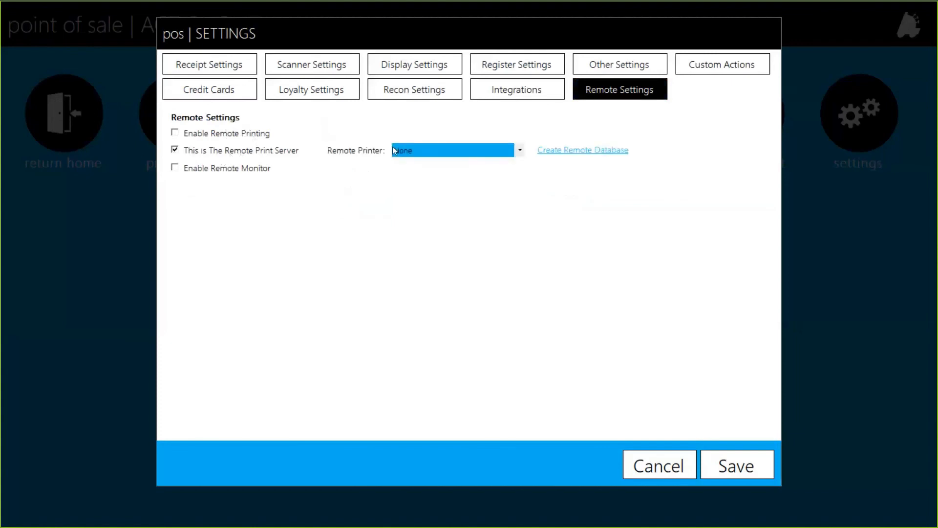
pyautogui.click(438, 151)
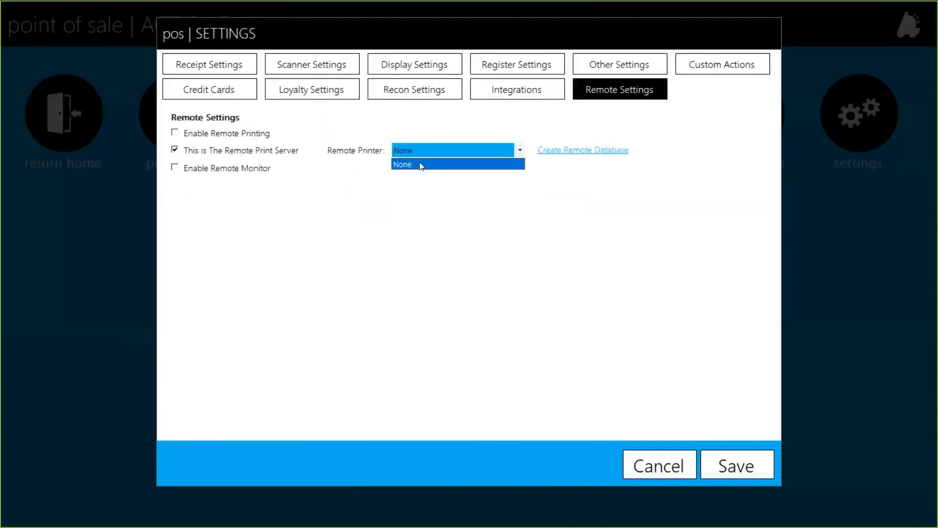
pyautogui.click(421, 150)
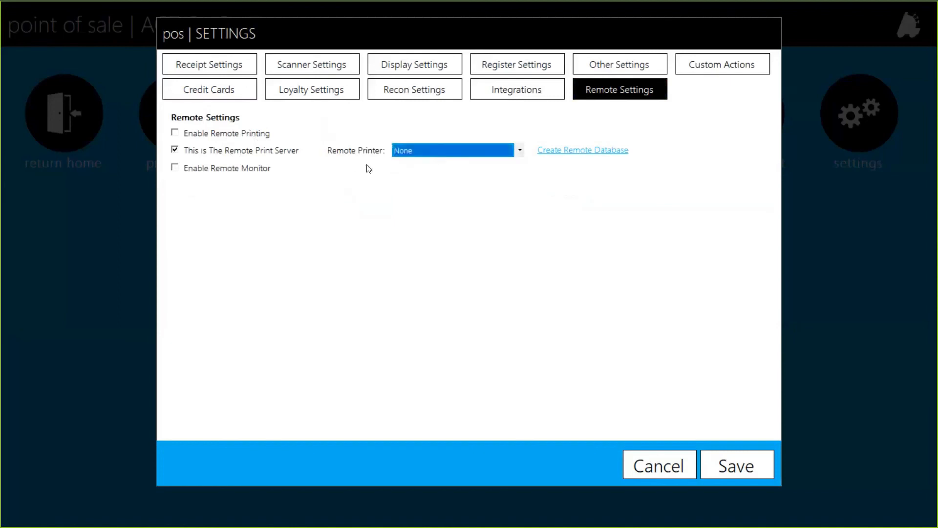
pyautogui.click(241, 171)
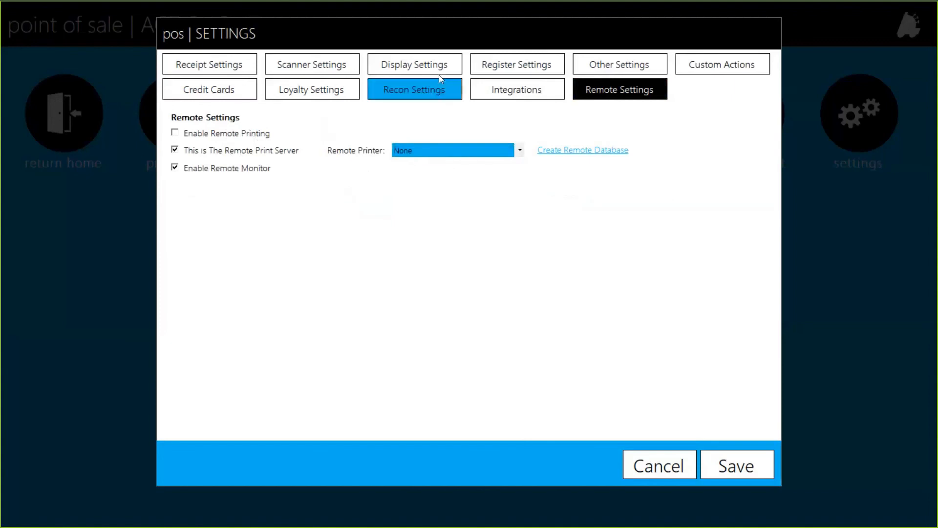
# Step: Go back to the register settings, save all point of sale settings and let the POS close for the restart
pyautogui.click(510, 67)
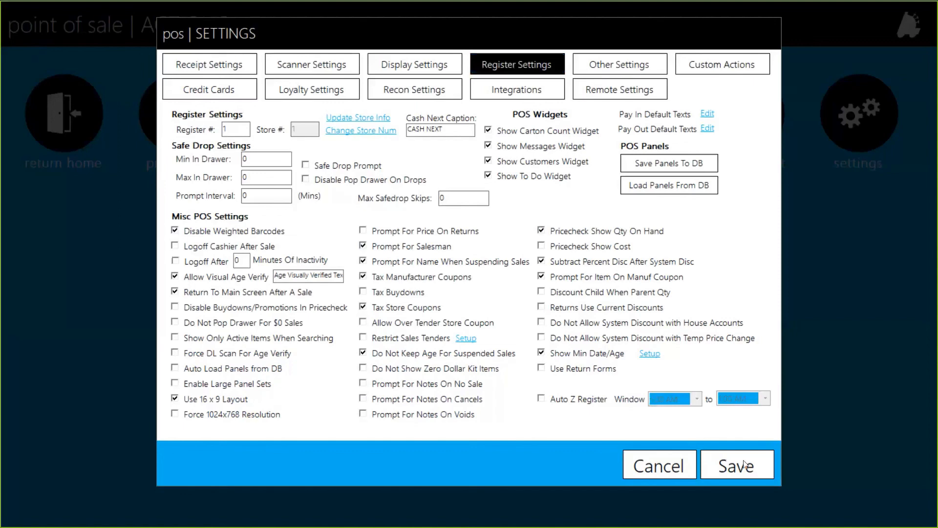
pyautogui.click(733, 467)
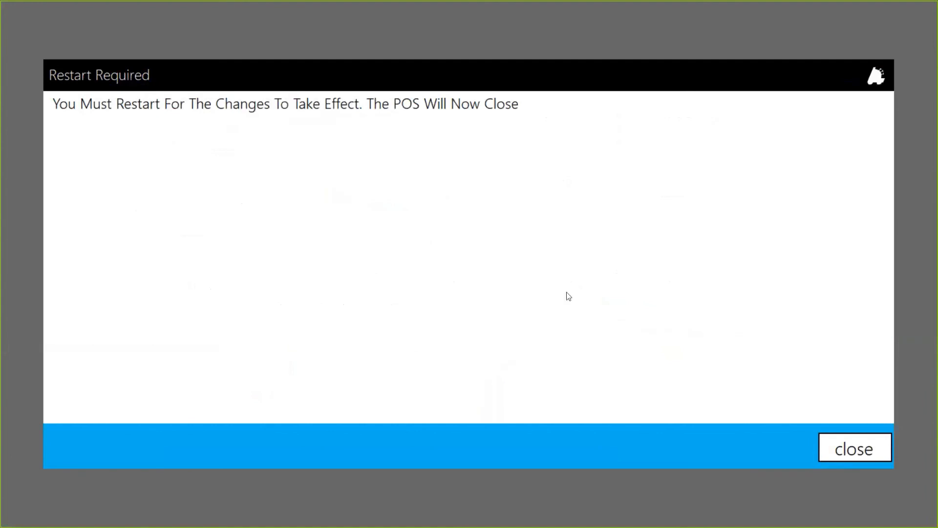
pyautogui.click(855, 449)
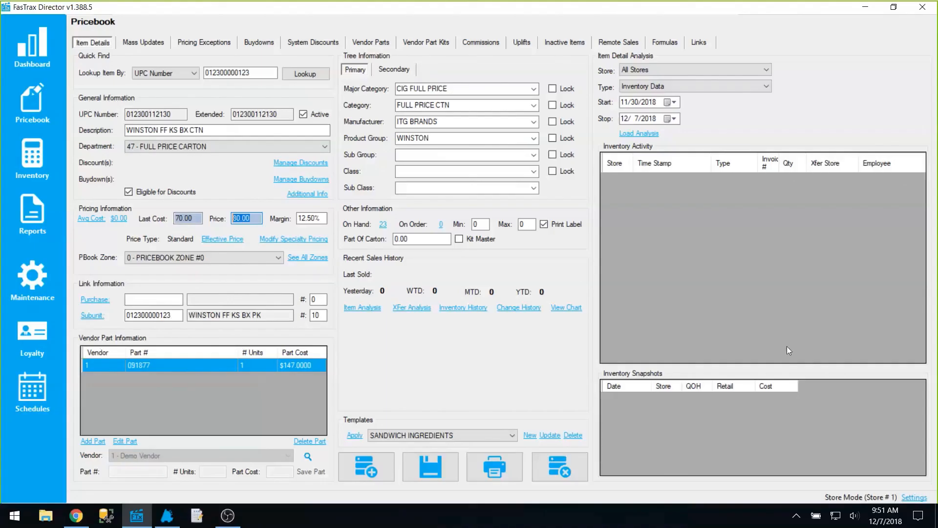